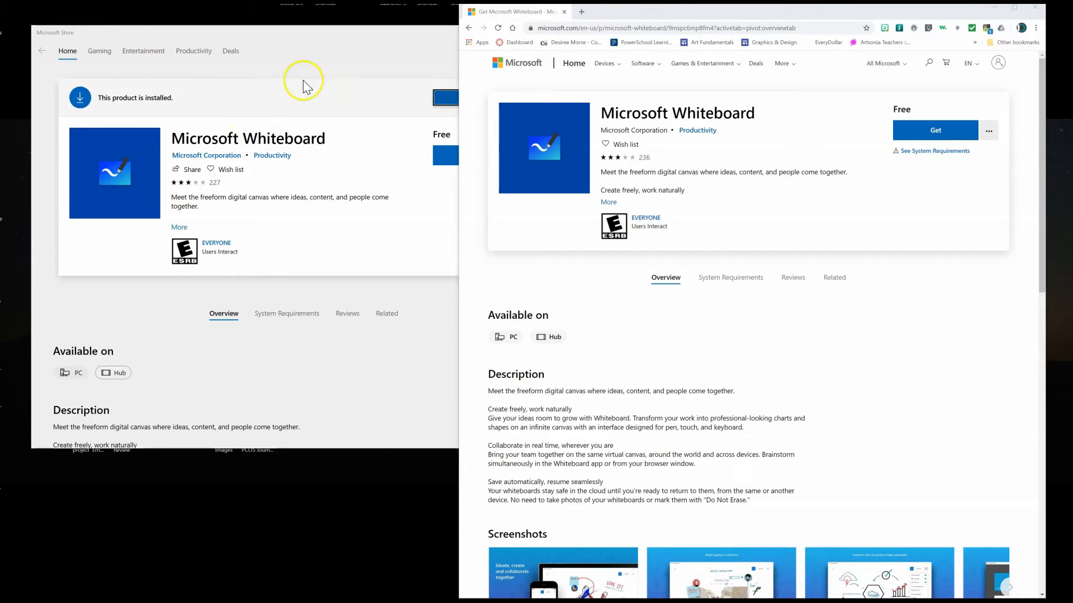
Launch Microsoft Whiteboard from its Microsoft Store page and open the existing board from the home gallery
left_click(321, 75)
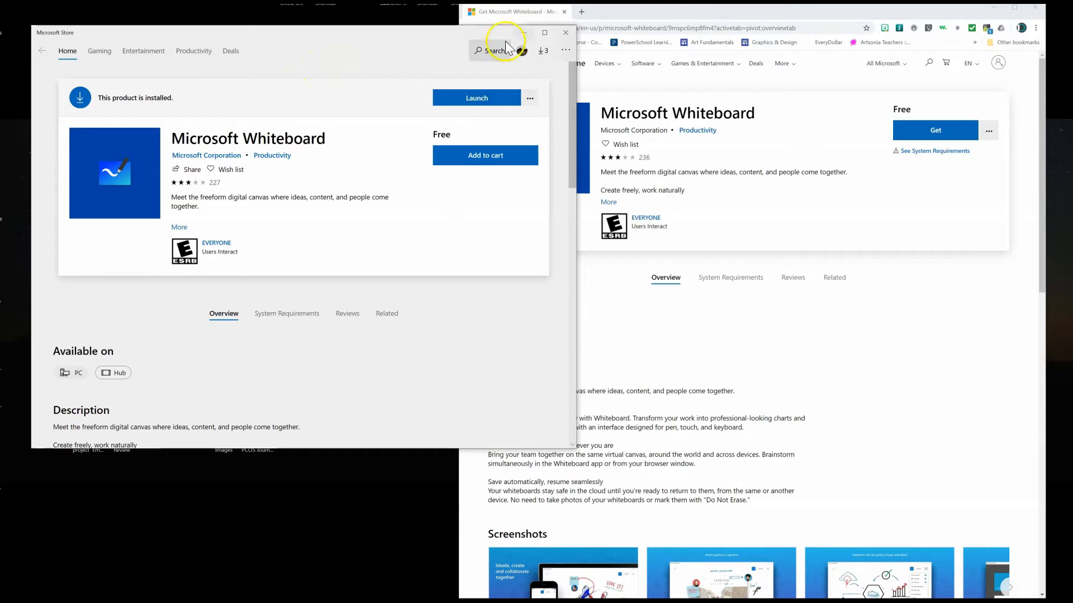
left_click(641, 12)
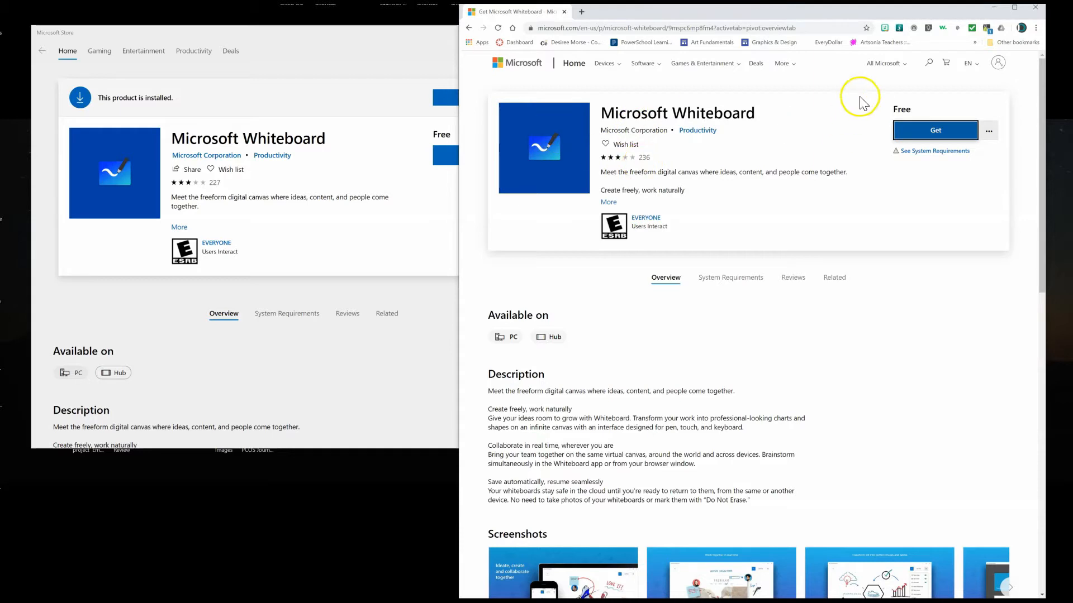
left_click(939, 126)
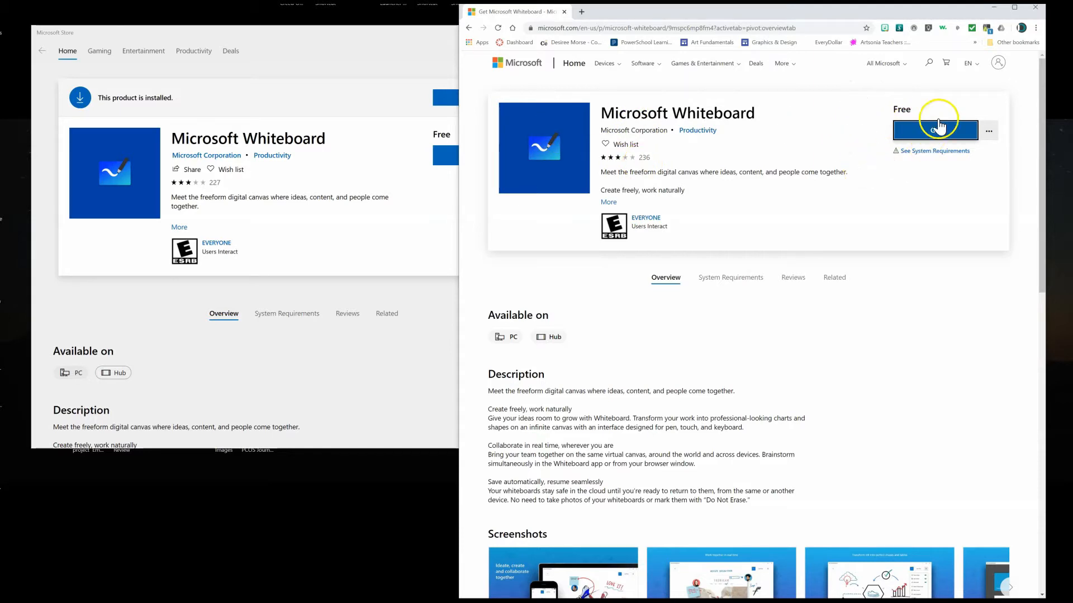
left_click(369, 47)
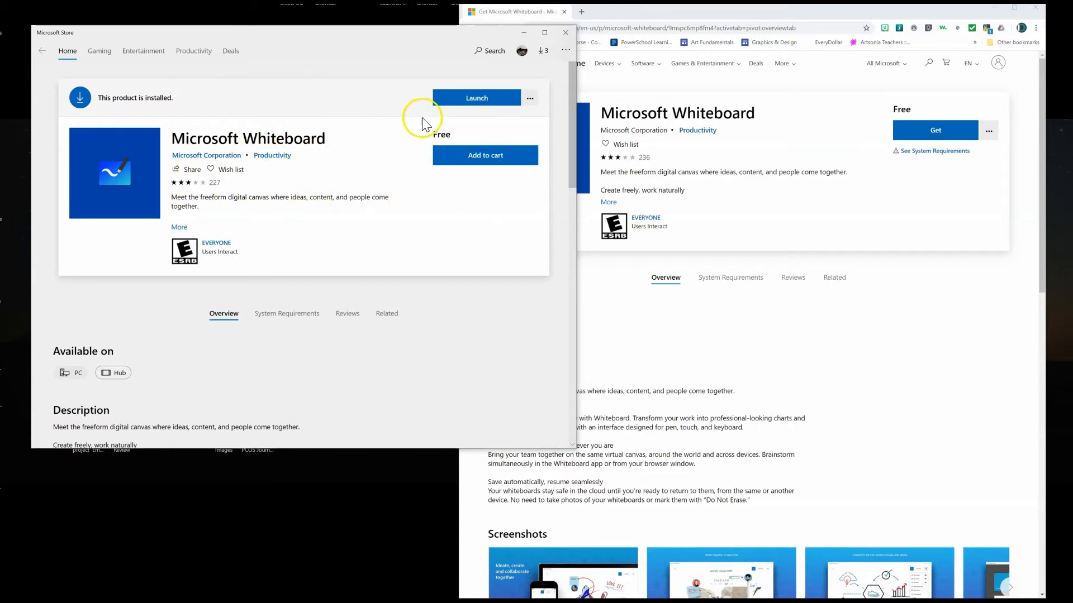
left_click(465, 99)
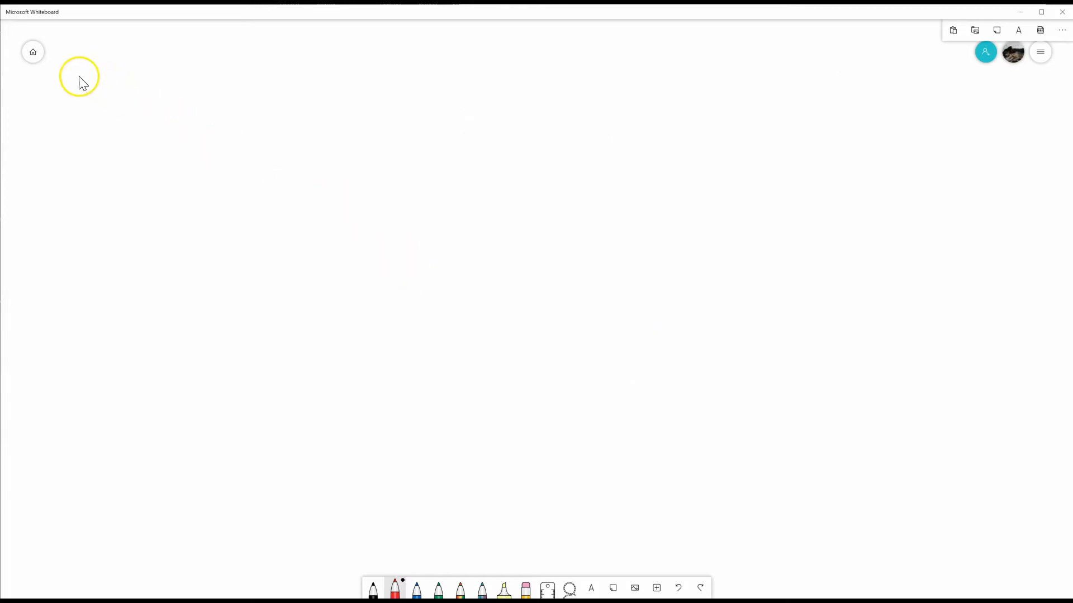
left_click(34, 55)
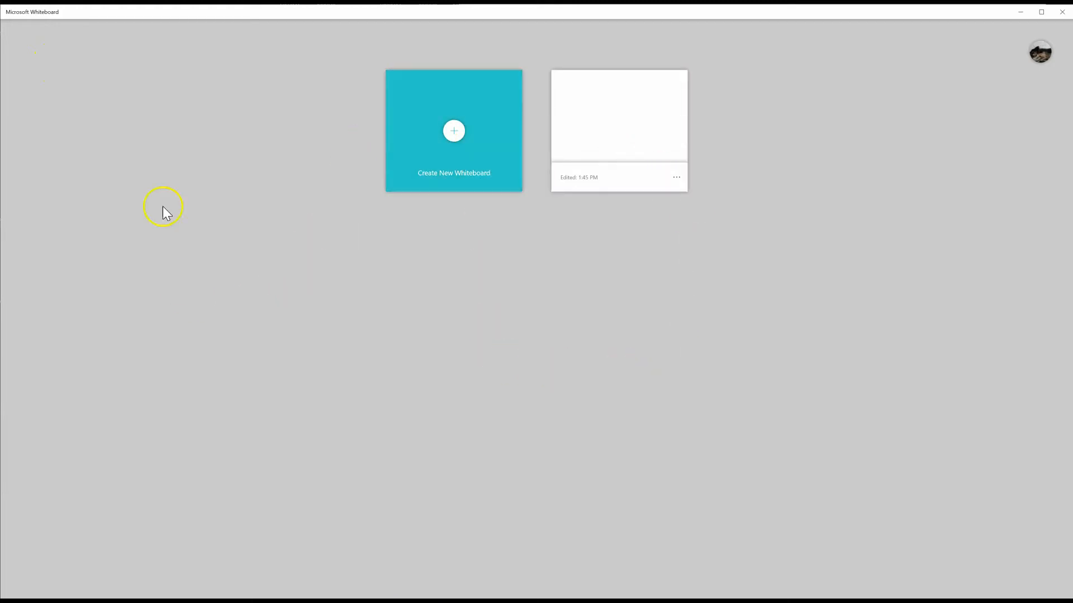
left_click(599, 154)
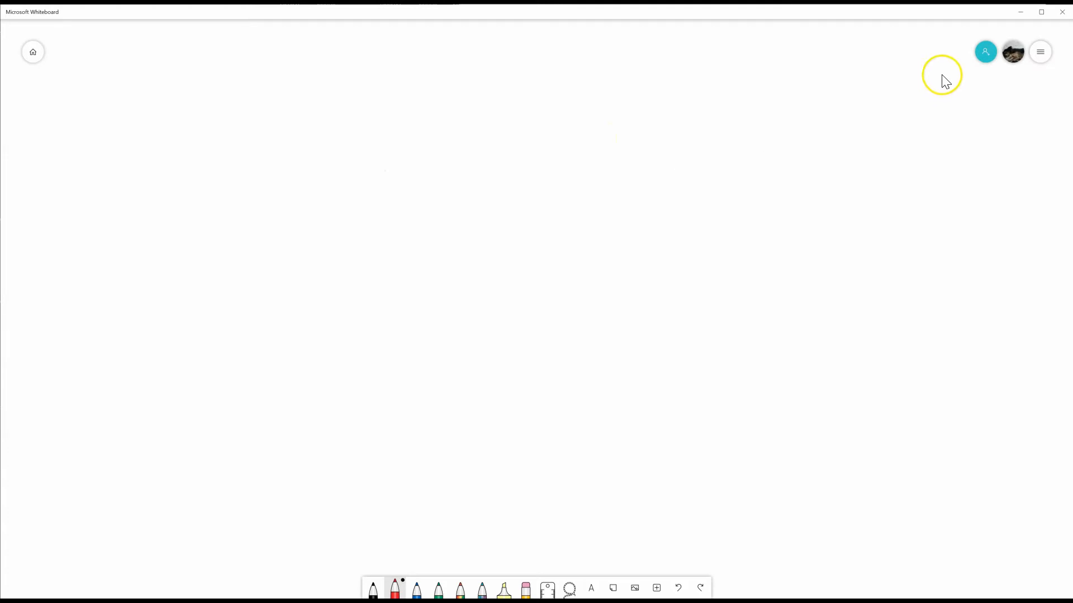
Examine the whiteboard's web sharing link option and close it without creating a link
left_click(985, 56)
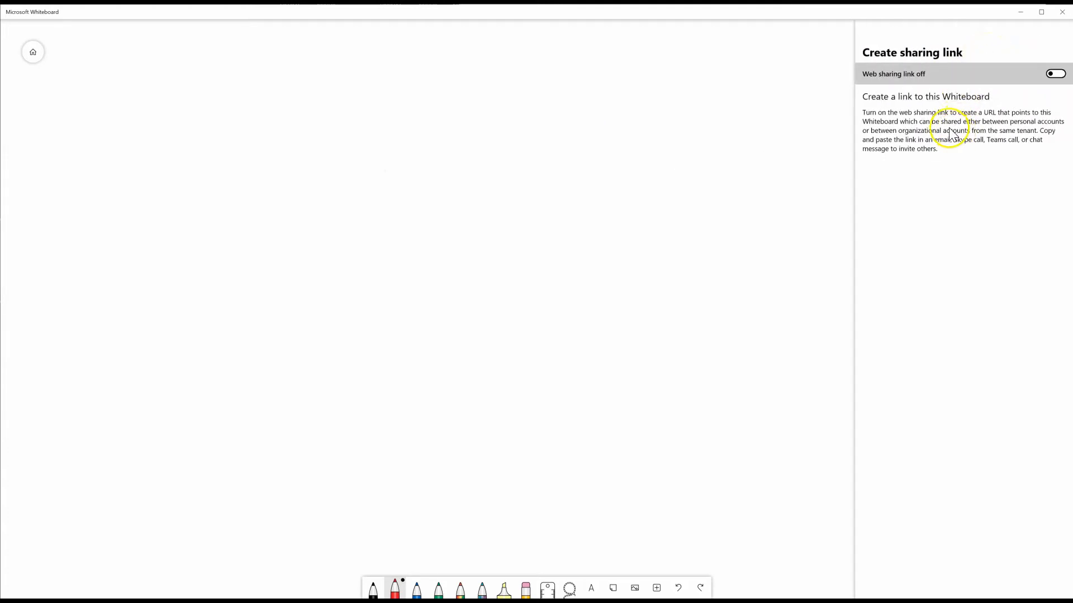
left_click(909, 79)
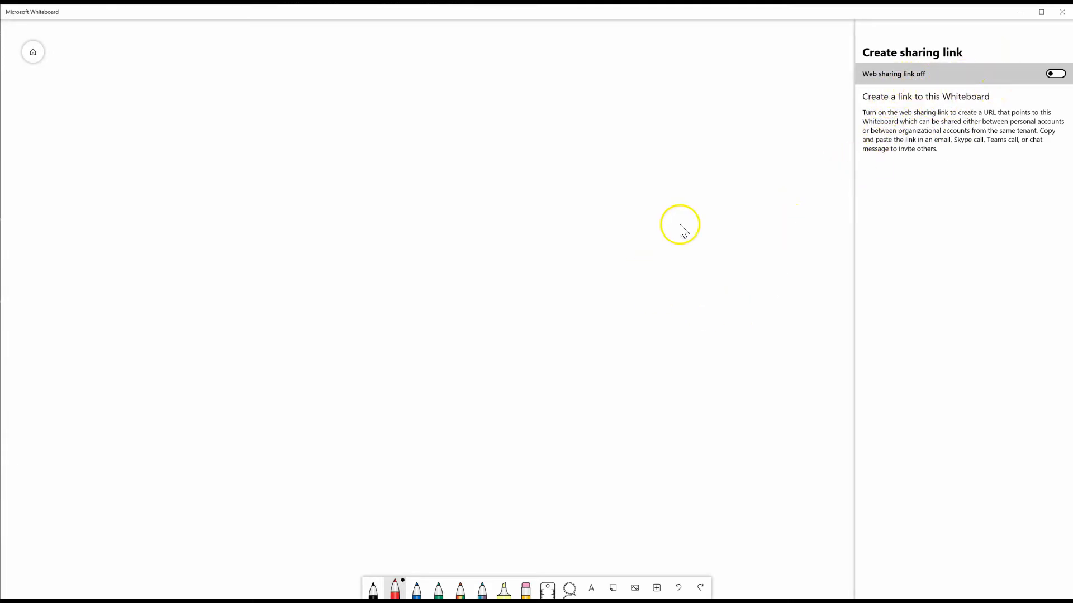
left_click(733, 168)
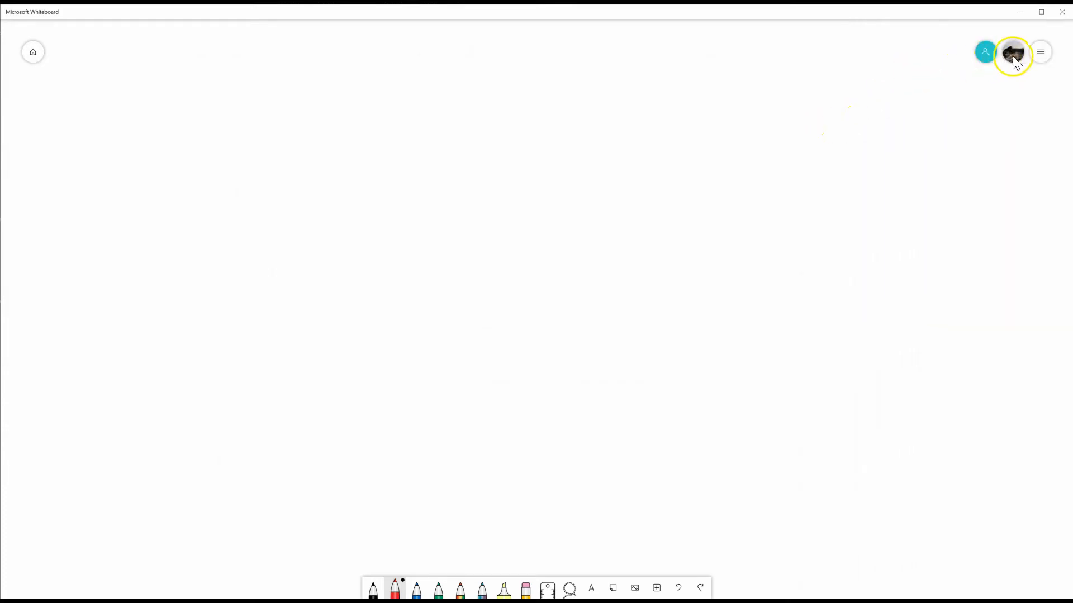
Turn off Active pen and Ink to shape in the whiteboard settings
left_click(1040, 53)
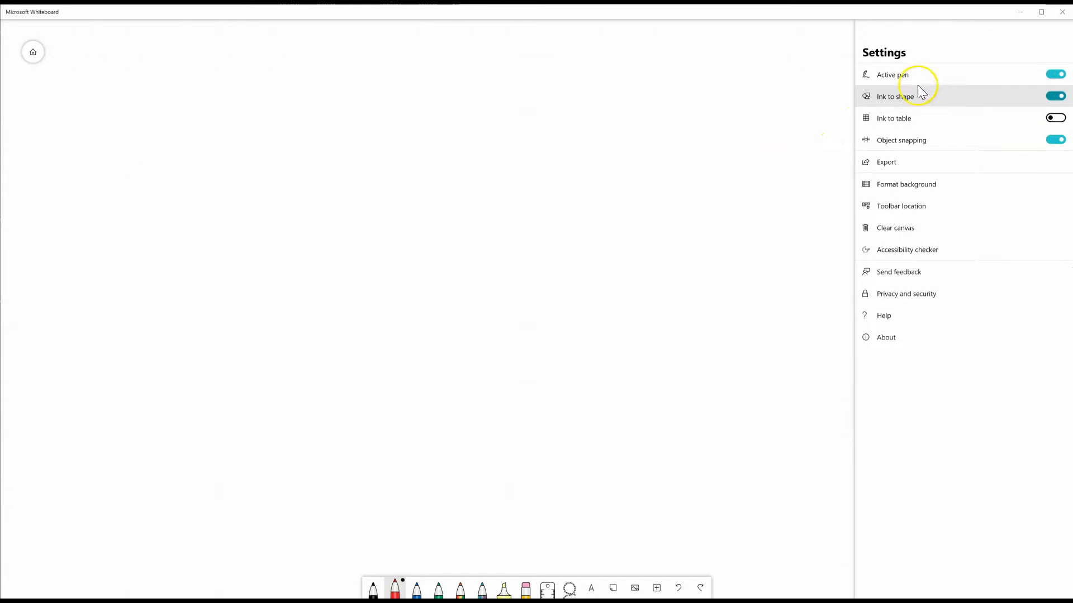
left_click(912, 124)
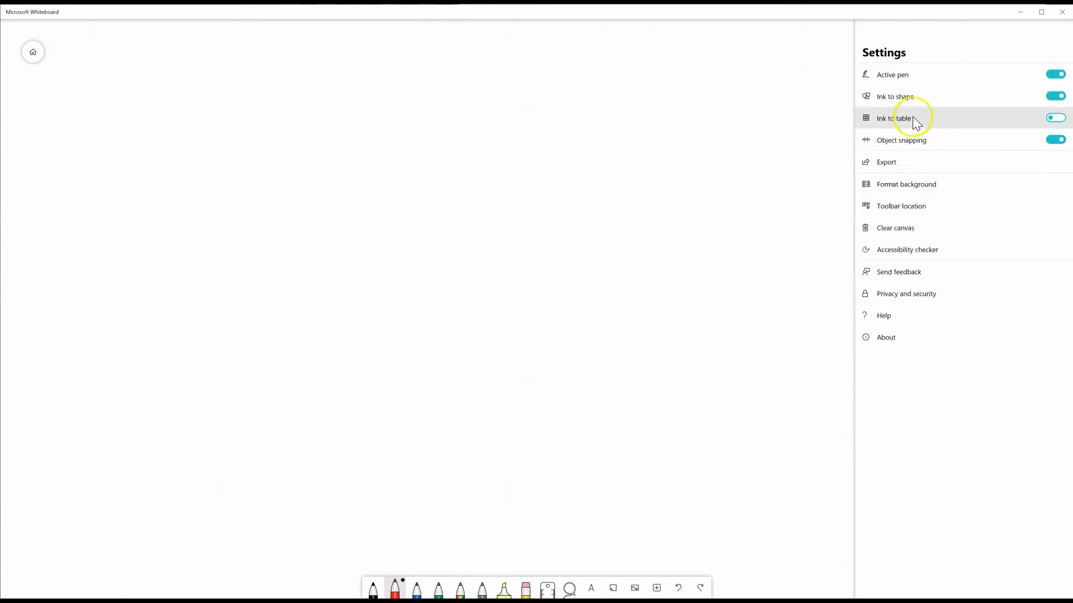
left_click(926, 81)
left_click(925, 96)
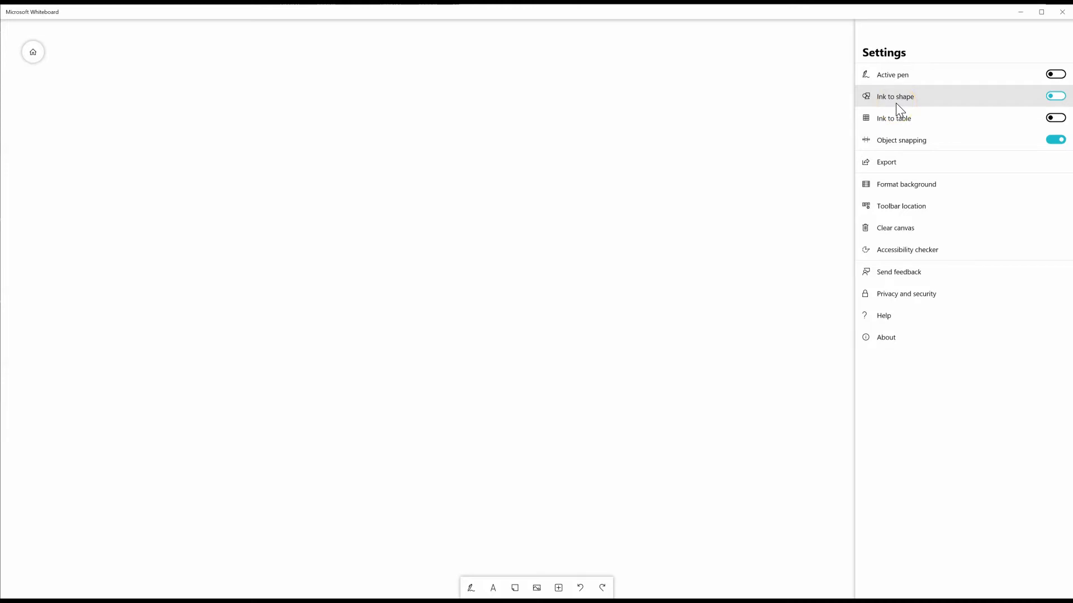
Try the Dot, Square and Graph grids as the whiteboard background
left_click(934, 190)
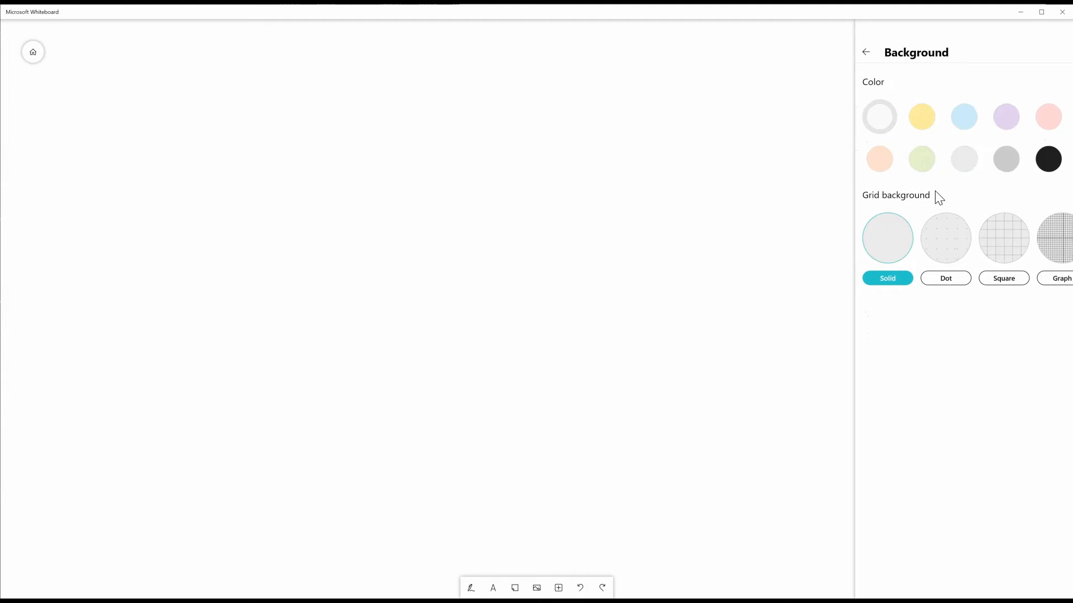
left_click(942, 256)
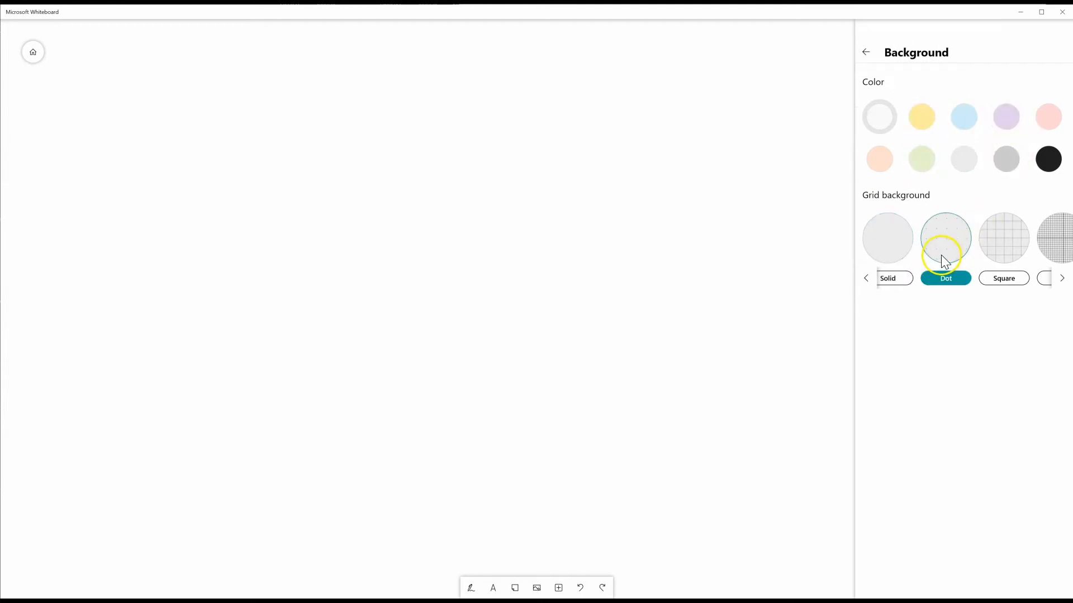
left_click(1000, 240)
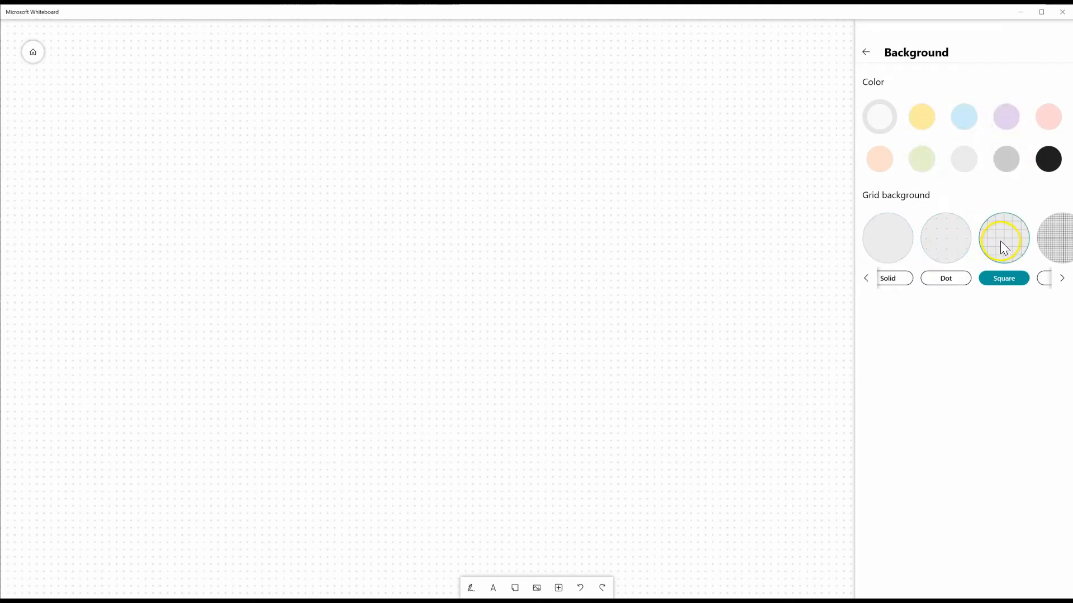
left_click(1061, 280)
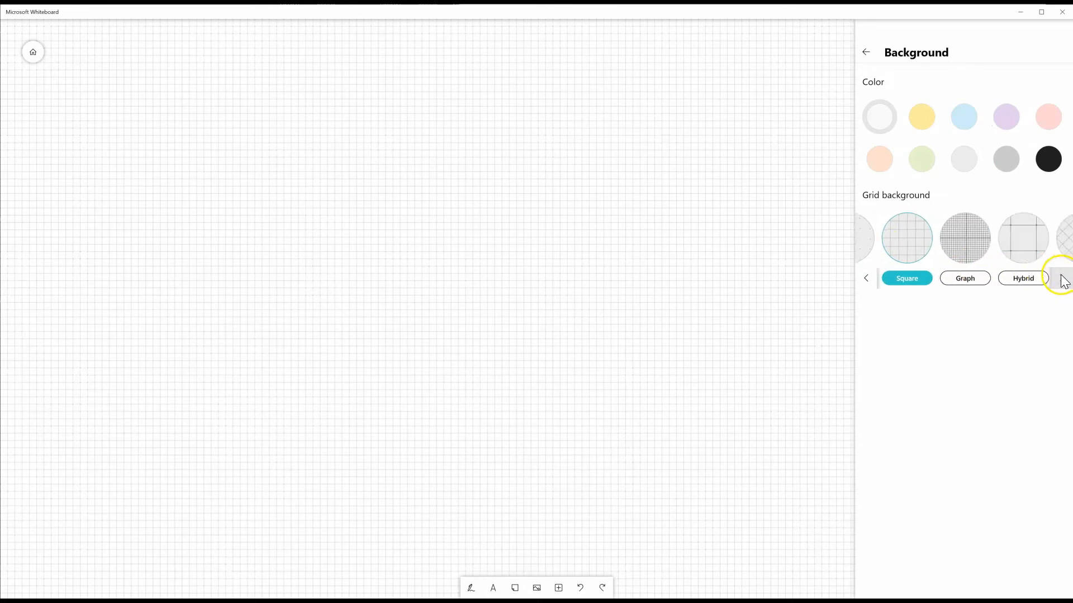
left_click(944, 240)
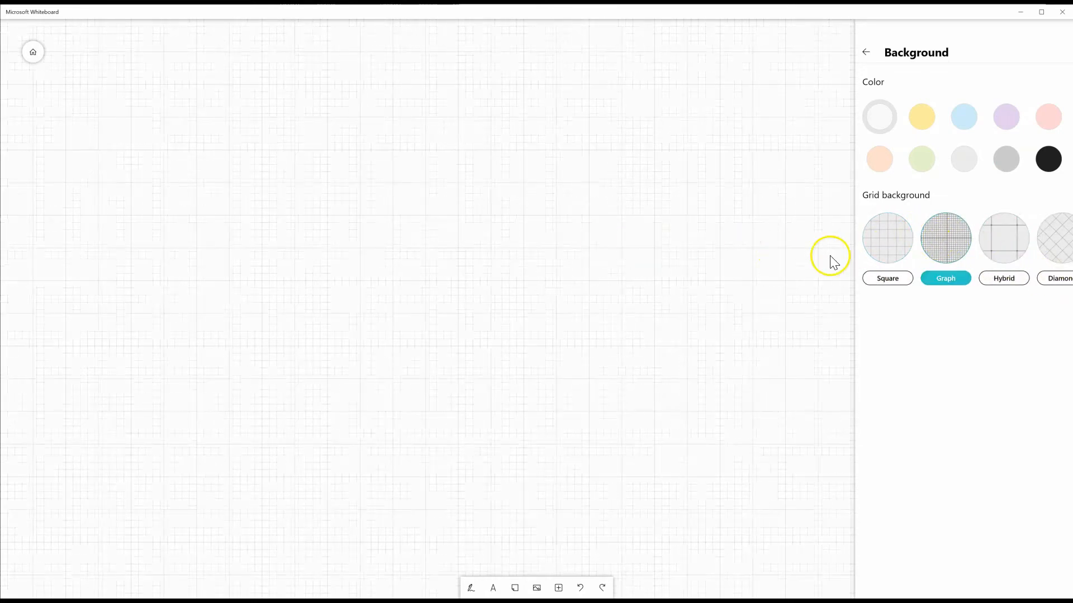
scroll(603, 288, "up", 3)
scroll(604, 285, "up", 10)
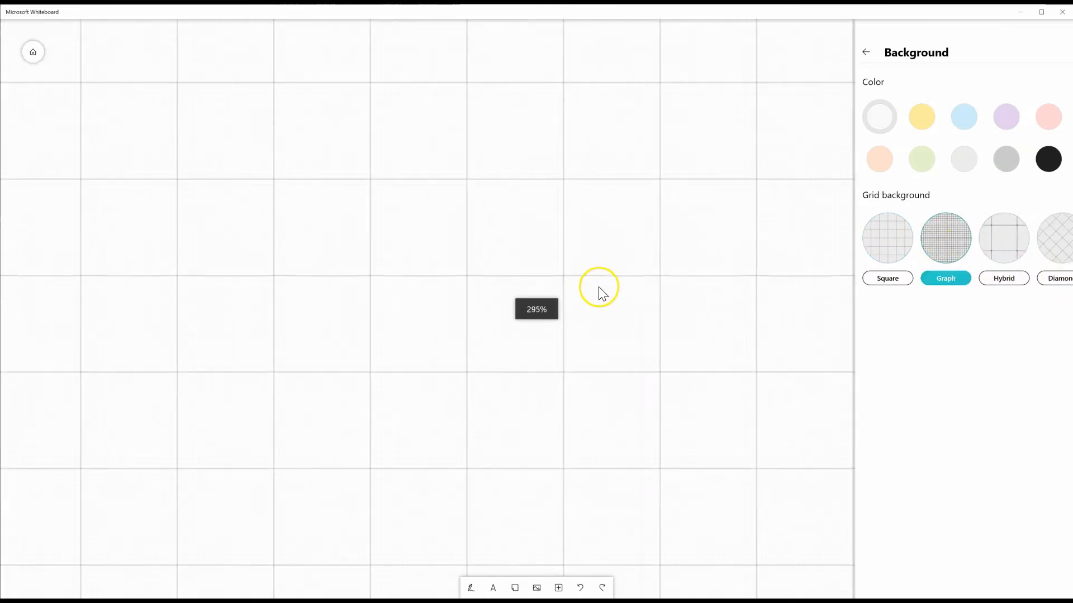
left_click_drag(501, 235, 536, 236)
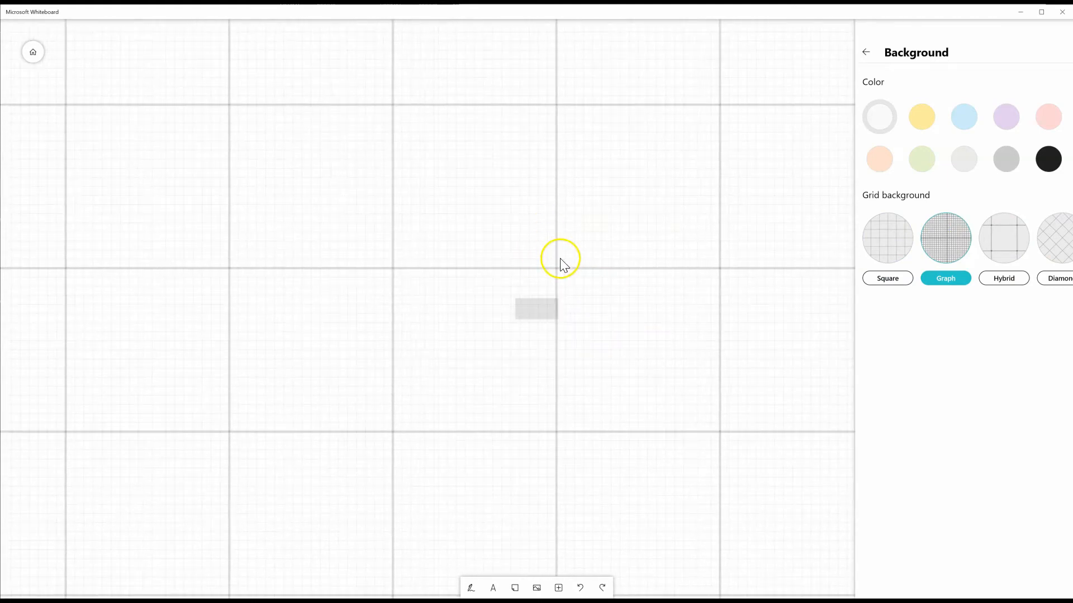
Try the Hybrid, Diamond, Triangle, Wide rule and Narrow rule grids as the whiteboard background
left_click(1026, 281)
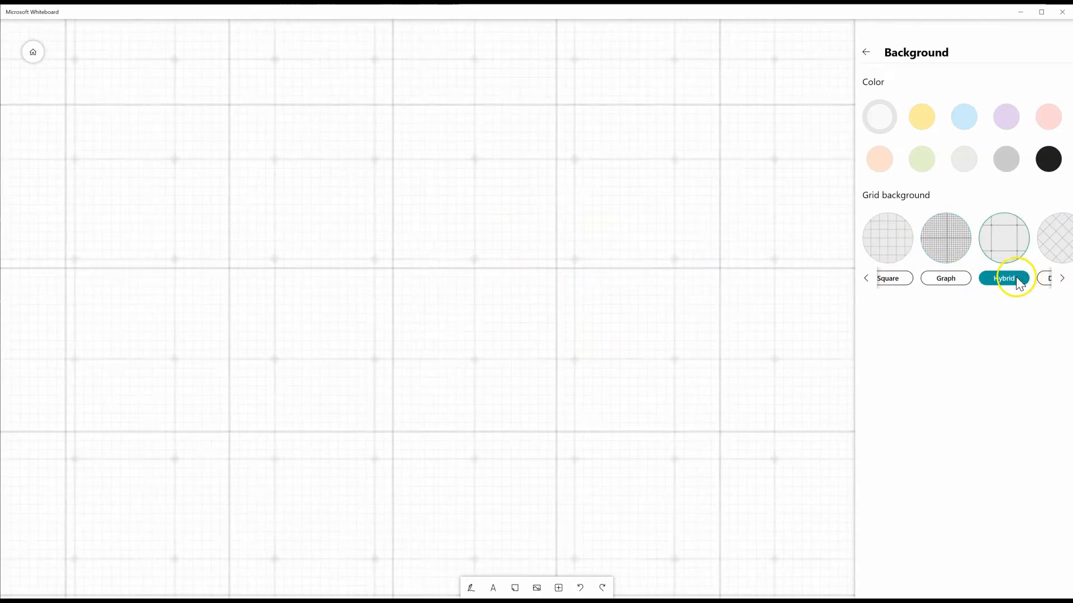
scroll(674, 286, "down", 4)
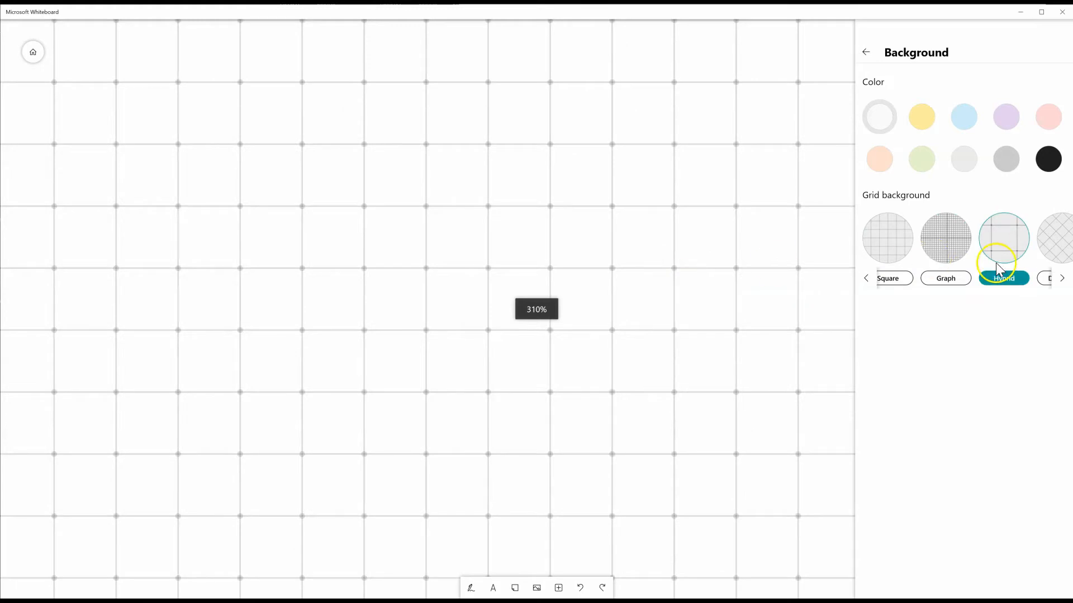
left_click(1062, 279)
left_click(1067, 279)
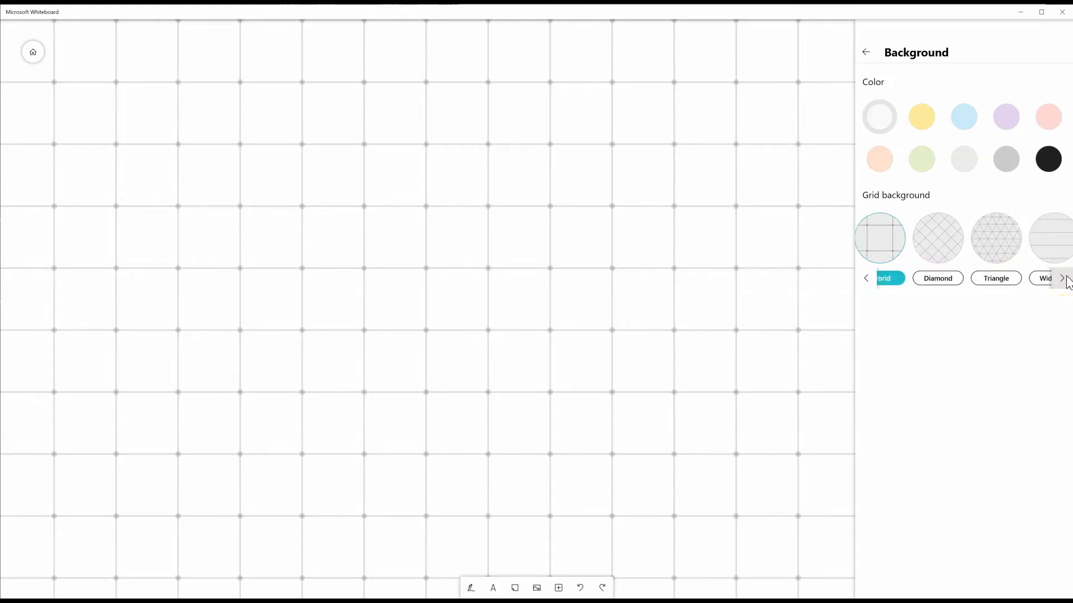
left_click(1066, 279)
left_click(876, 251)
left_click(918, 257)
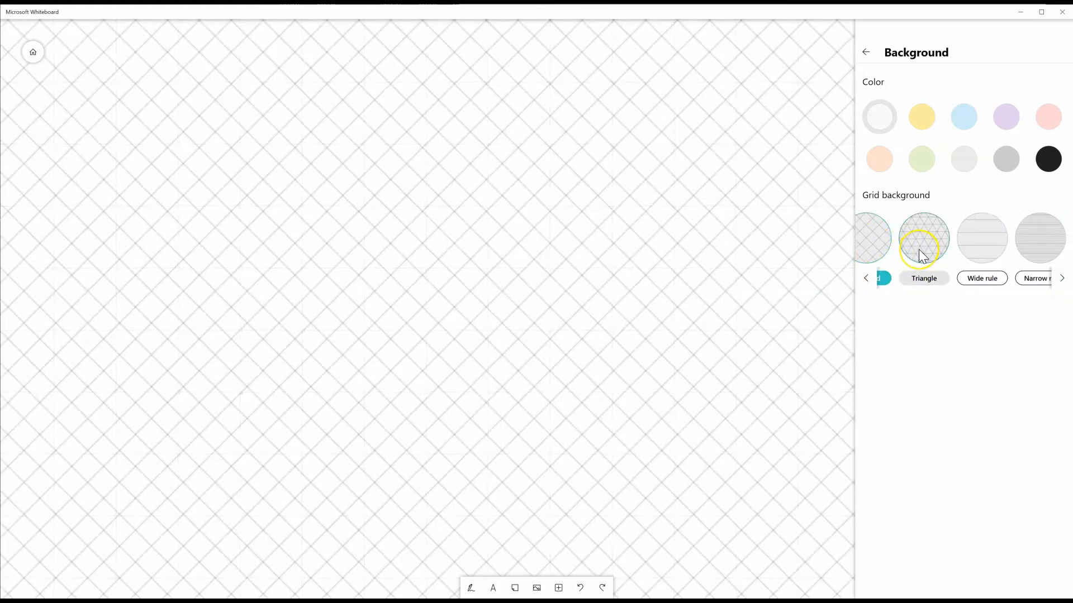
left_click(981, 246)
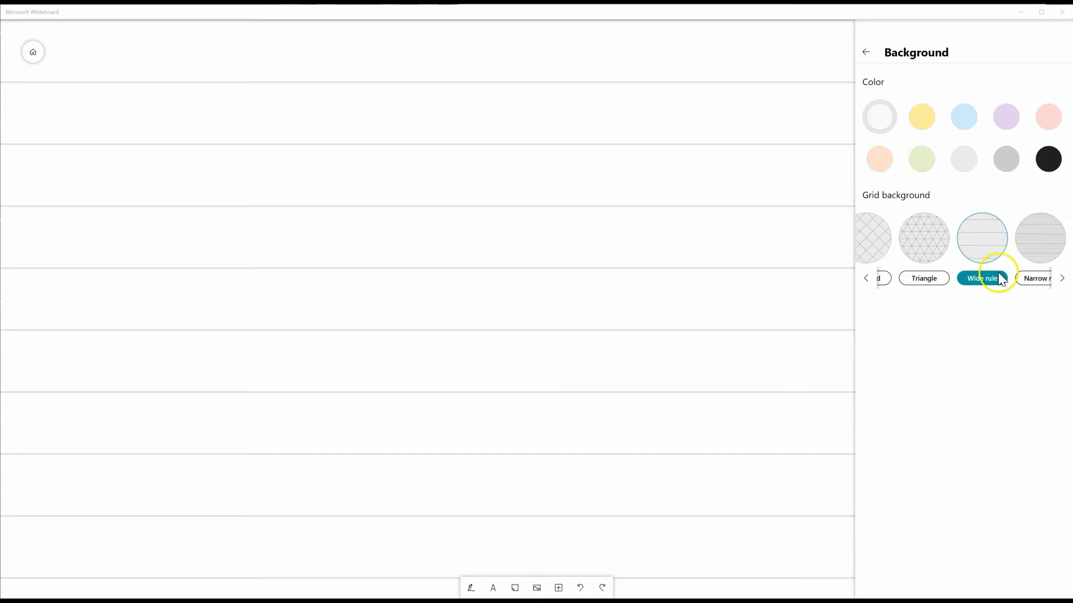
left_click(1041, 279)
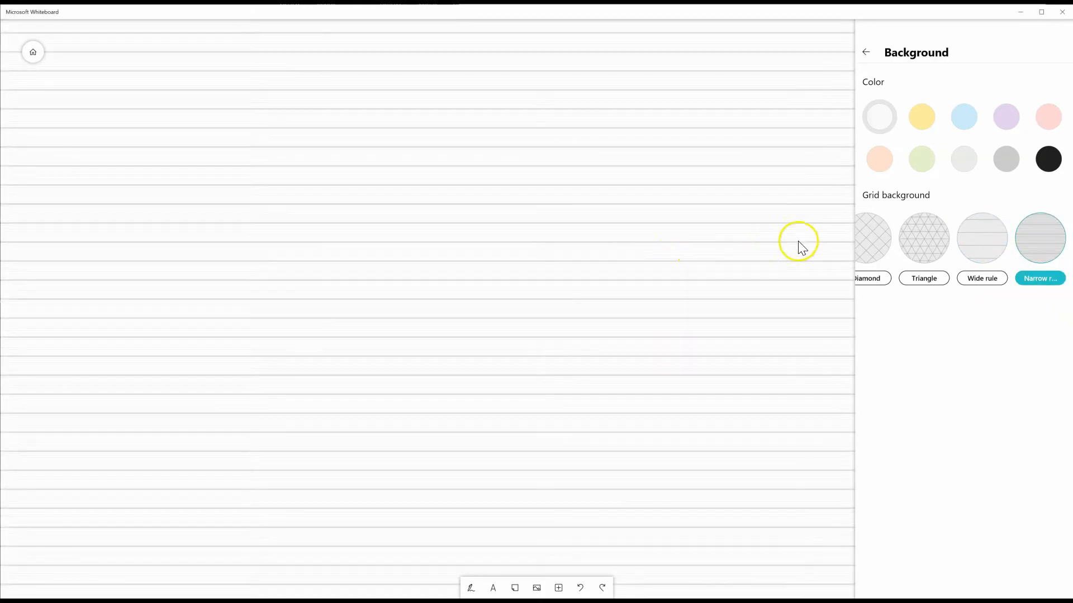
Try dark gray, light green and light blue as the background color
left_click(1006, 157)
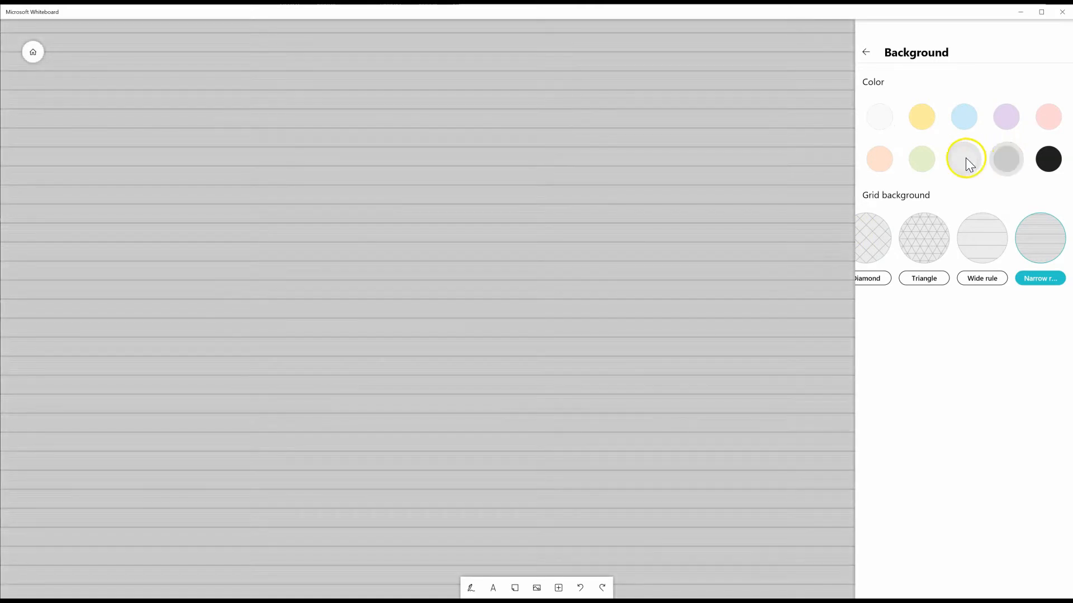
left_click(921, 161)
left_click(964, 120)
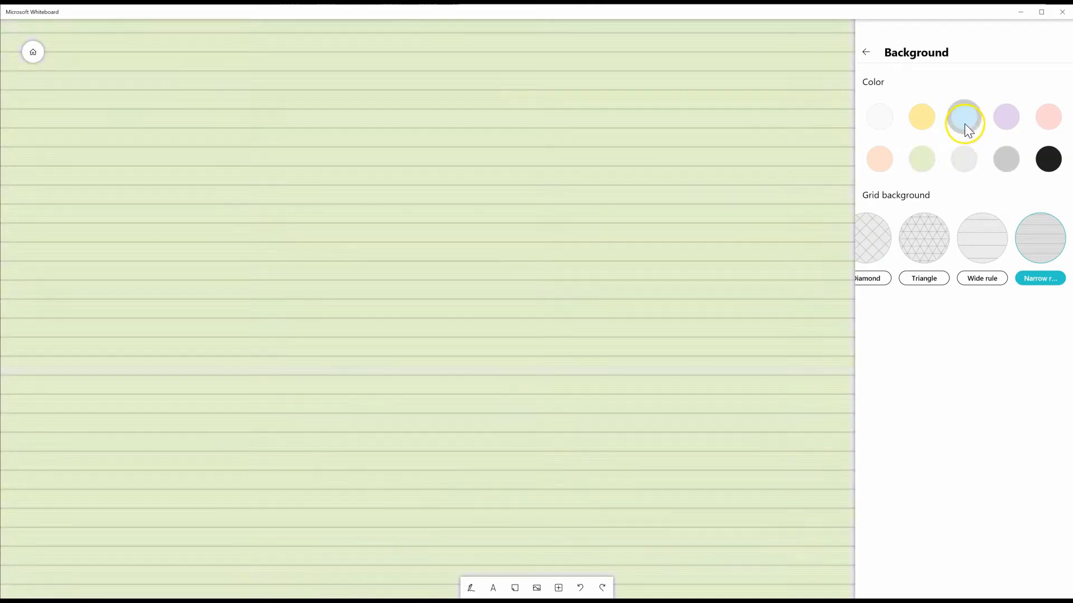
Reset the whiteboard background to white with the Solid style and return to the settings
left_click(886, 117)
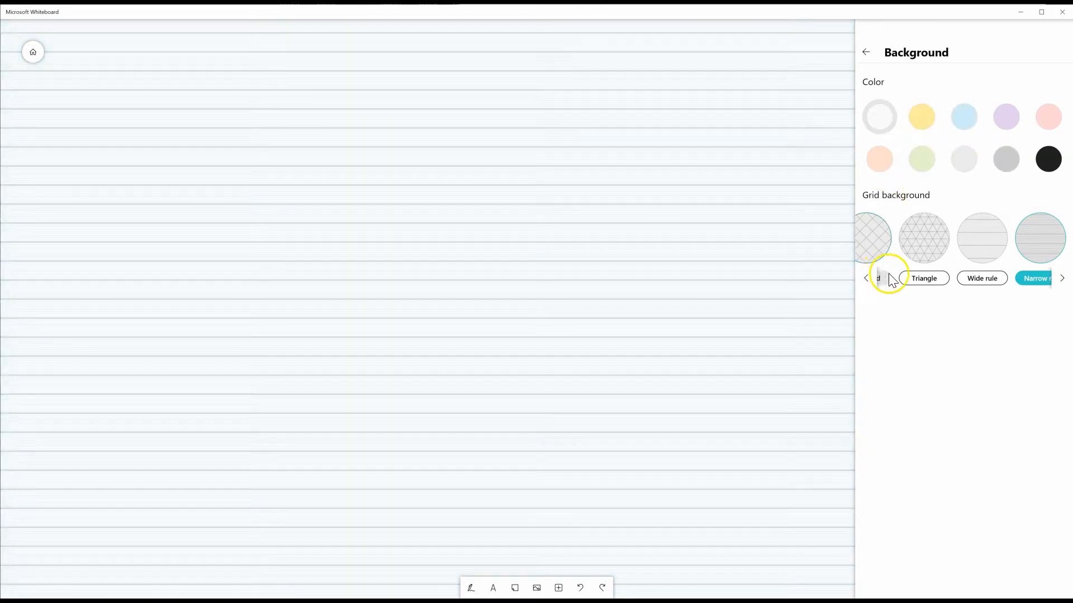
left_click(868, 278)
left_click(867, 278)
left_click(867, 278)
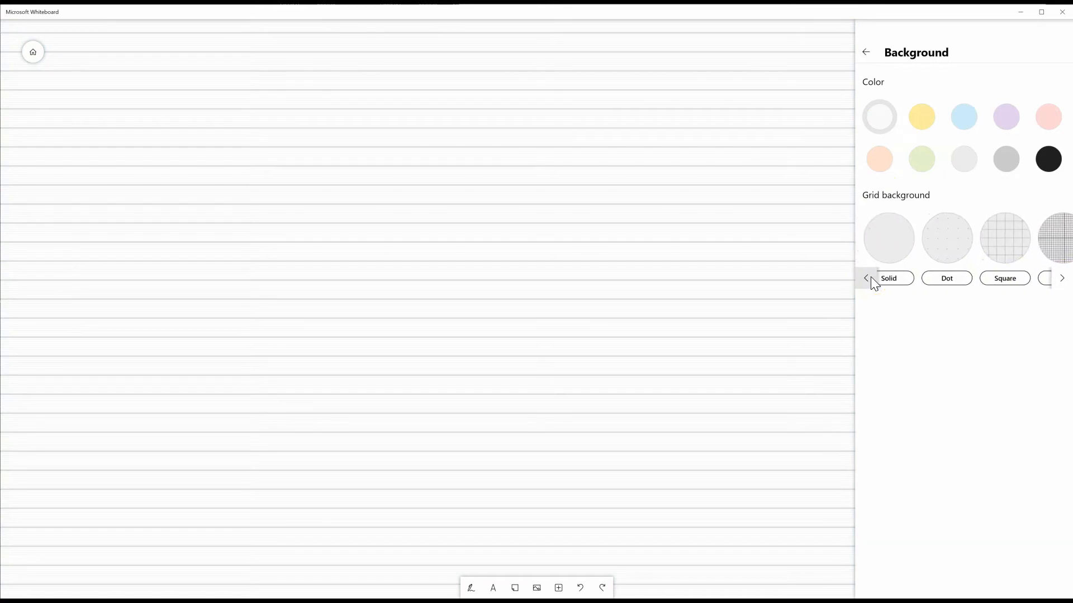
left_click(883, 232)
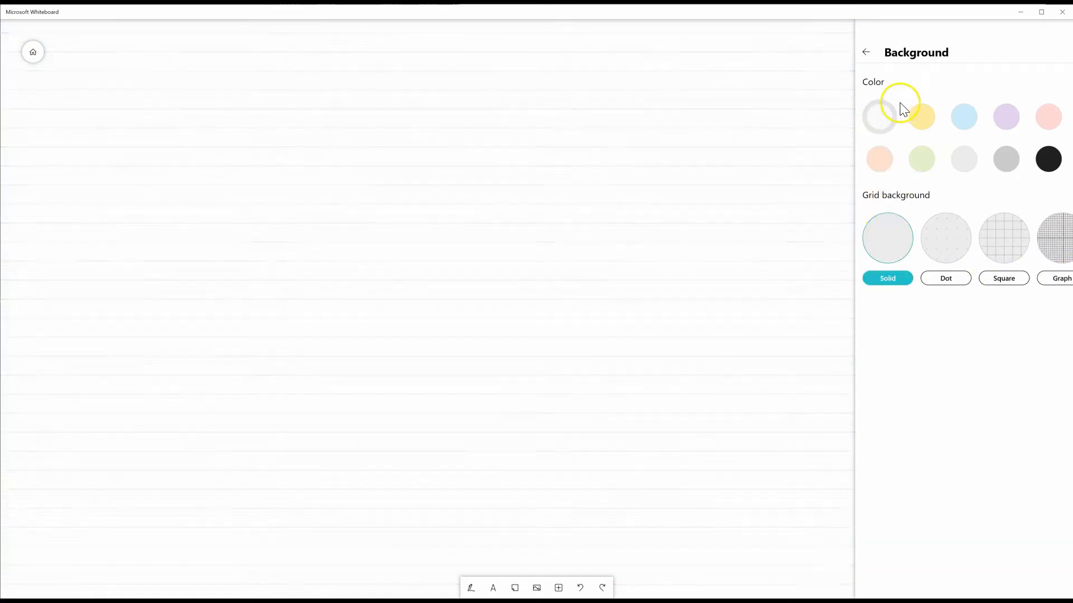
left_click(867, 53)
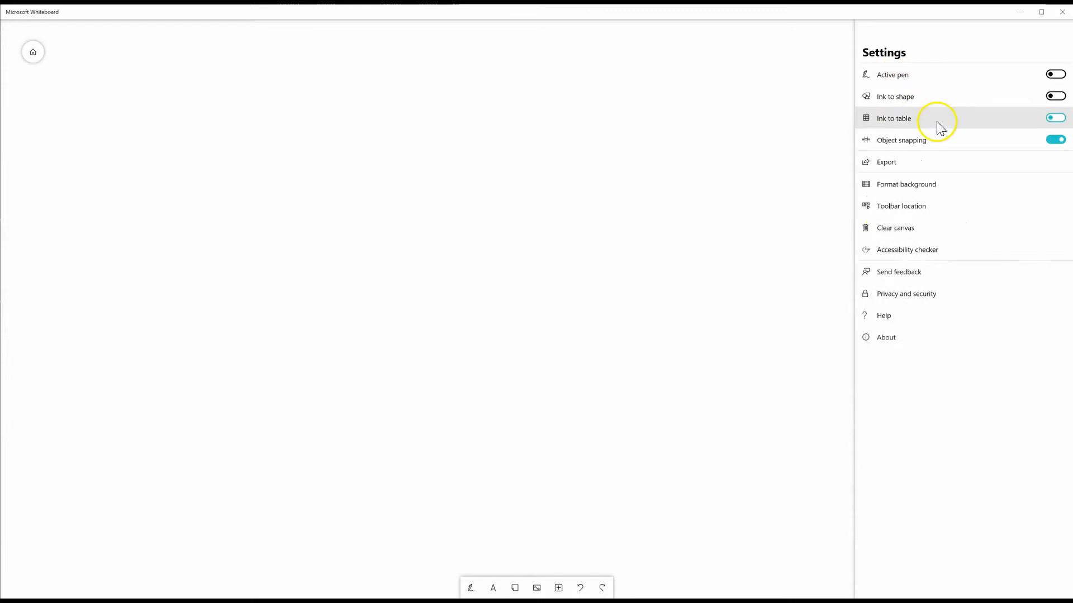
Examine the available toolbar locations and return to the settings without changing the location
left_click(931, 209)
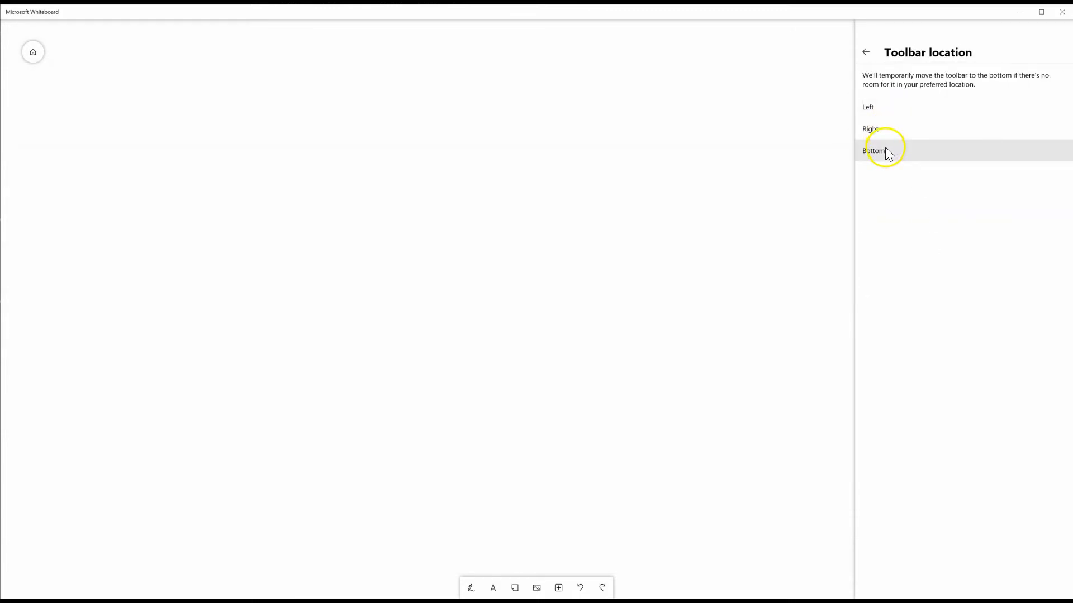
left_click(867, 55)
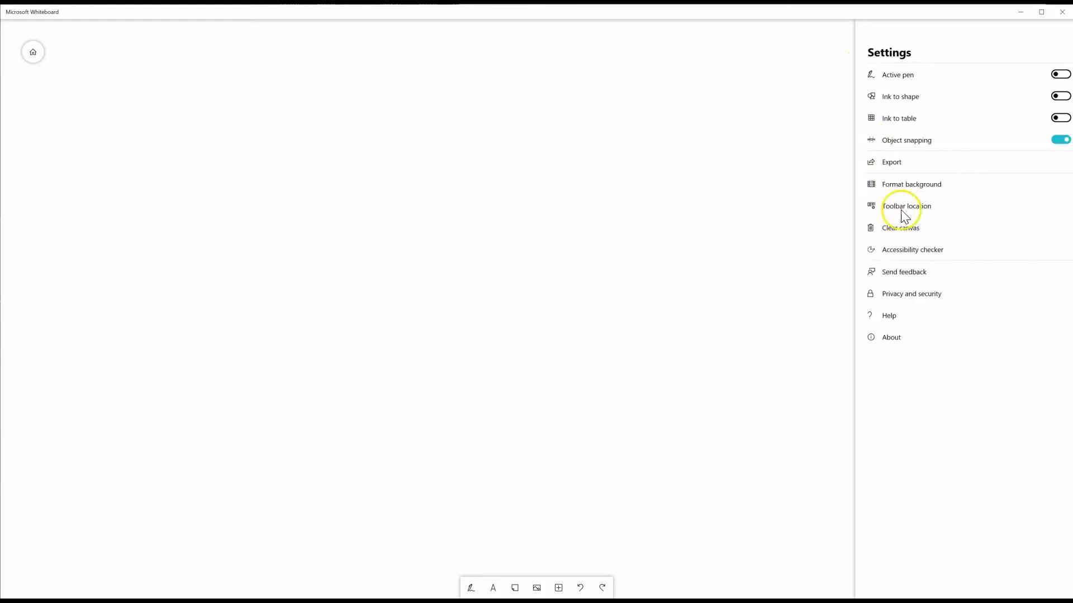
left_click(902, 107)
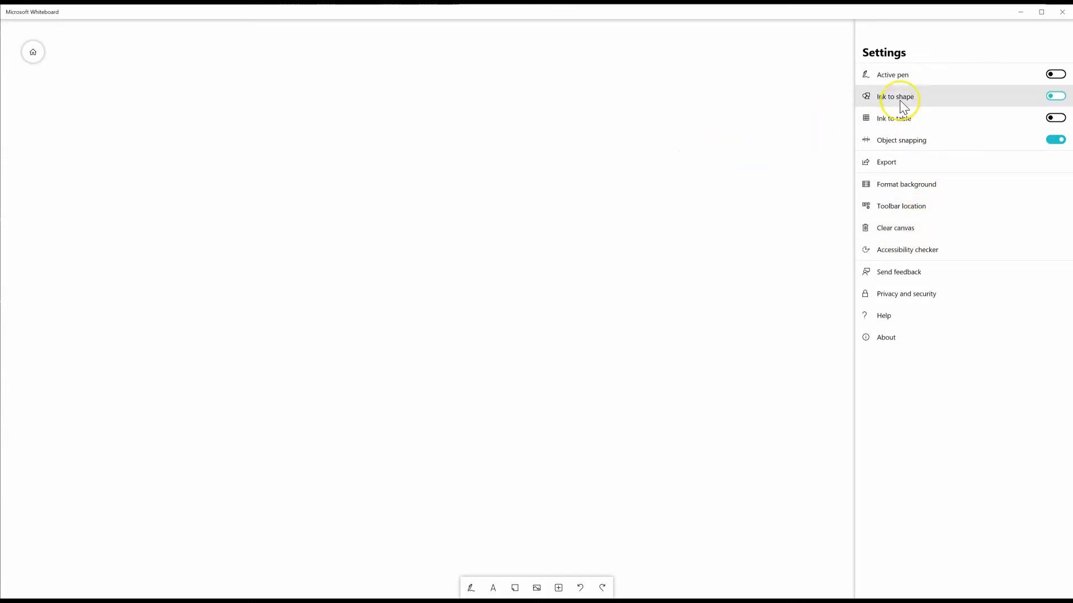
Close the settings and look over the content types that can be inserted on the whiteboard
left_click(828, 149)
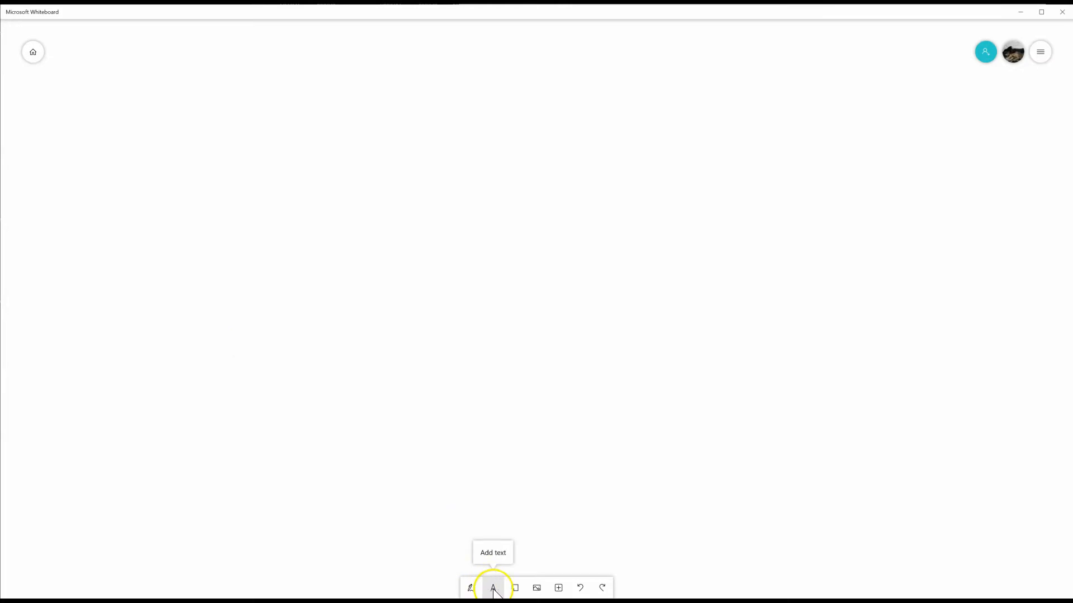
left_click(556, 591)
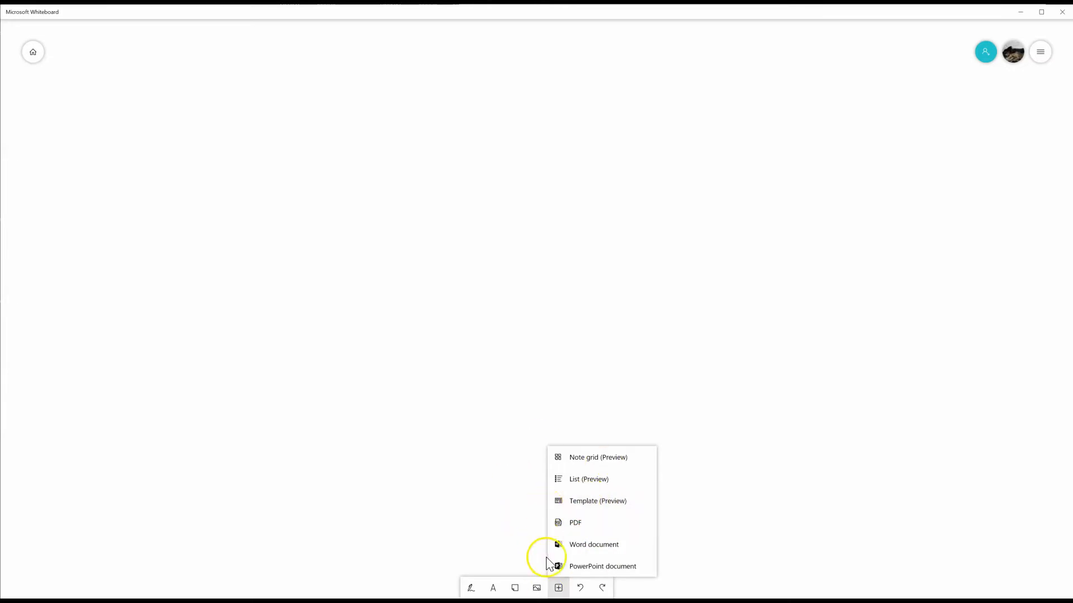
Switch to inking and examine the thickness and color options of the black and red pens
left_click(471, 589)
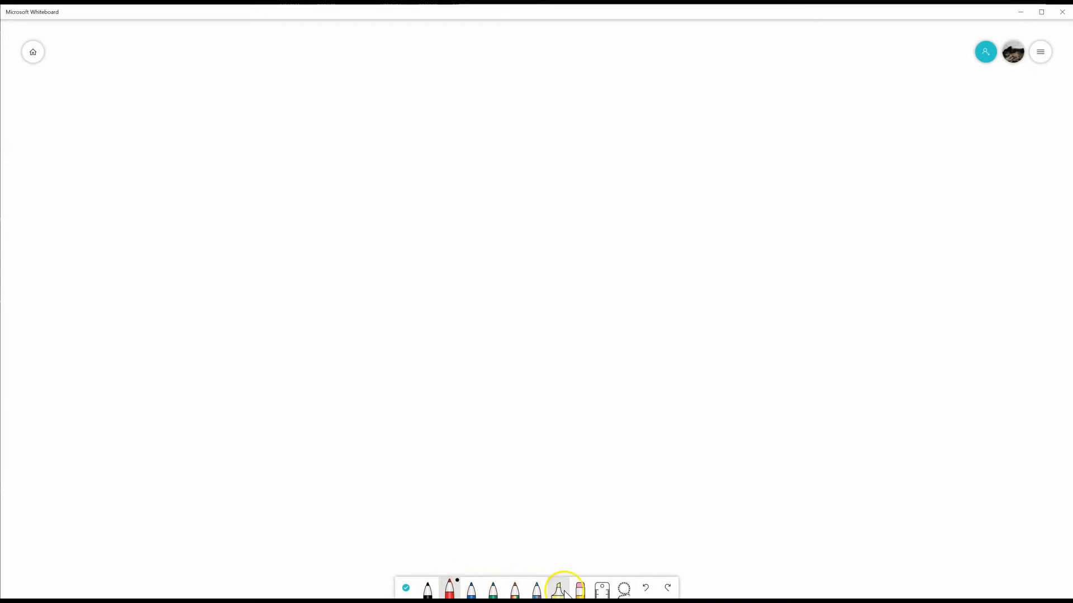
left_click(437, 587)
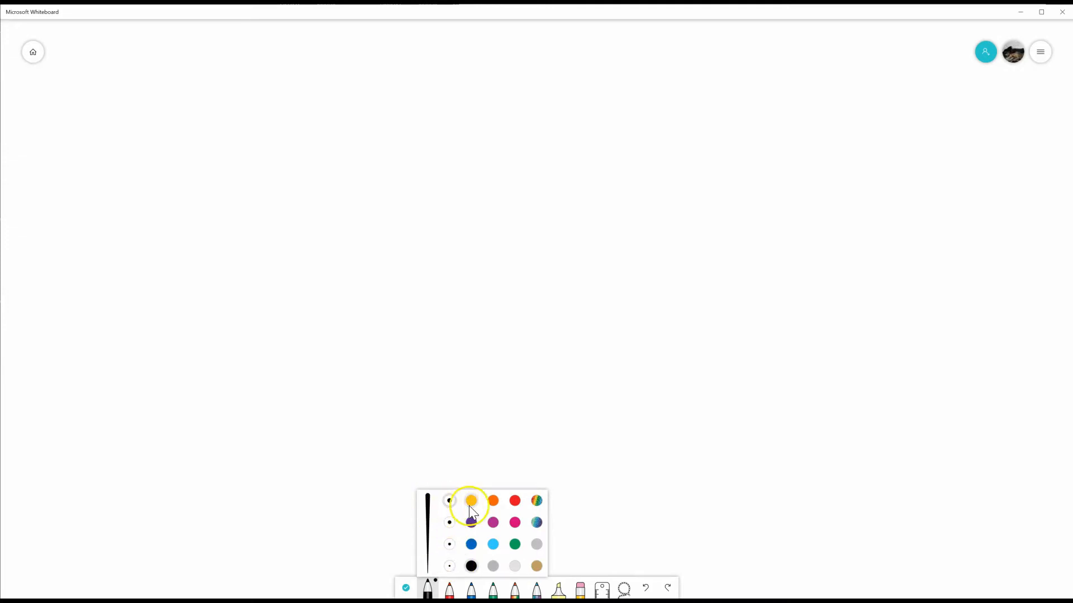
left_click(454, 589)
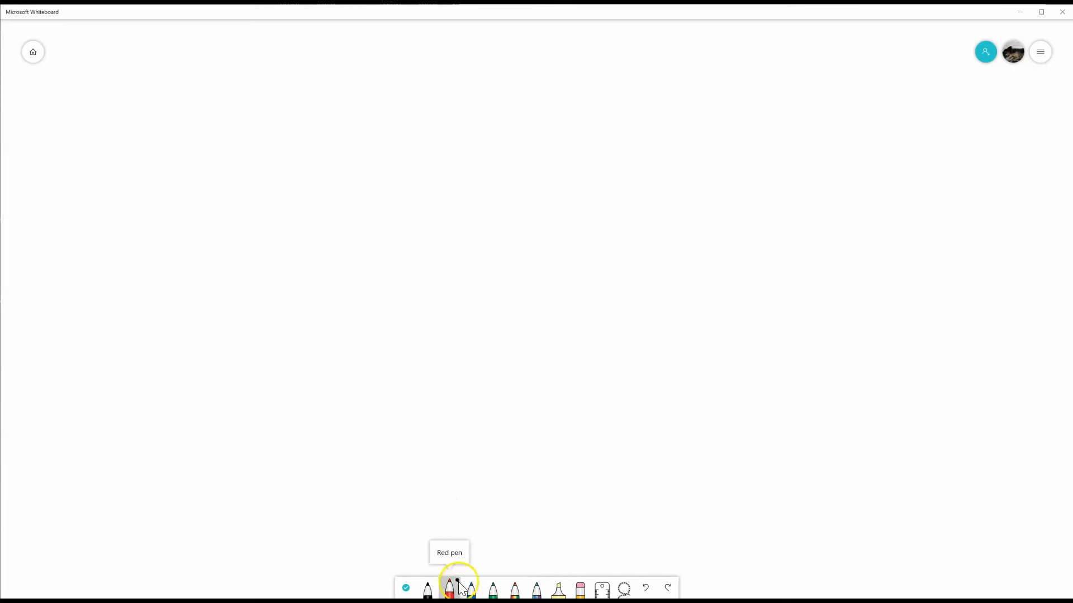
left_click(457, 586)
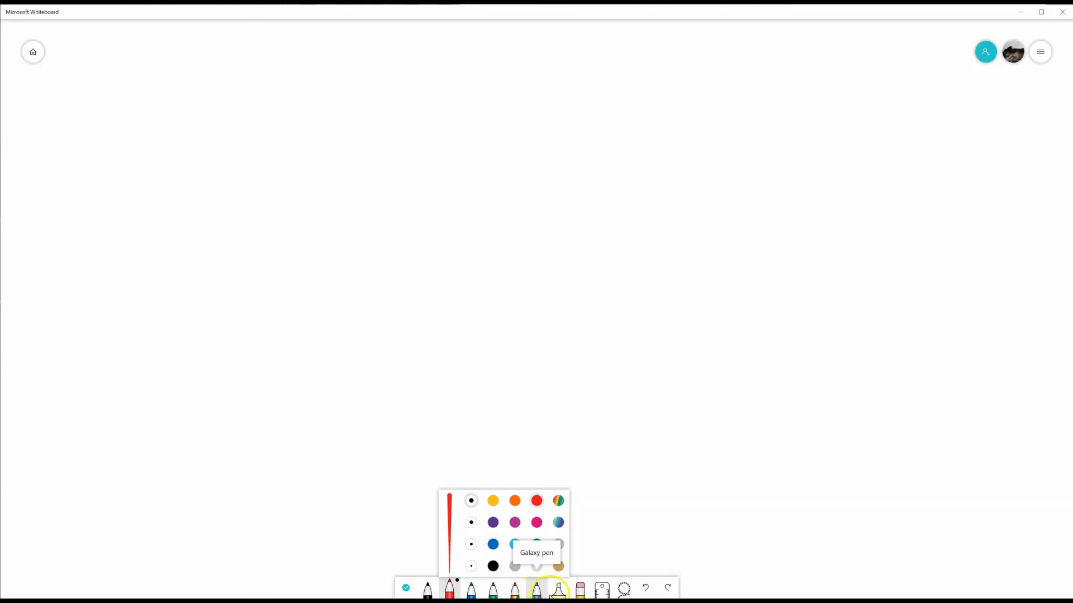
Examine the highlighter's thickness and color options and the eraser's extra option
left_click(560, 592)
left_click(566, 584)
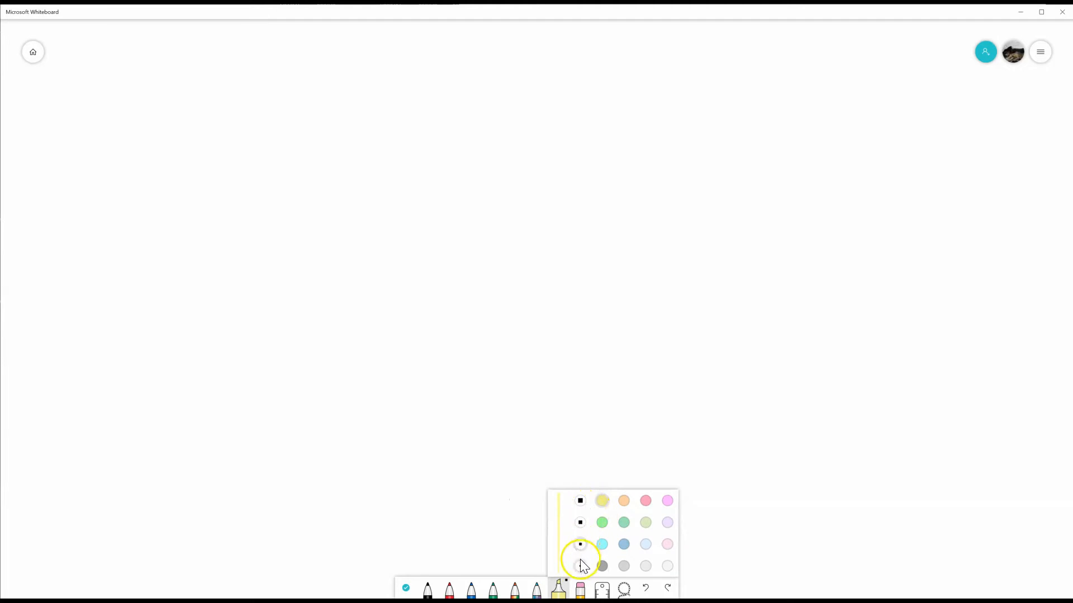
left_click(582, 591)
left_click(581, 591)
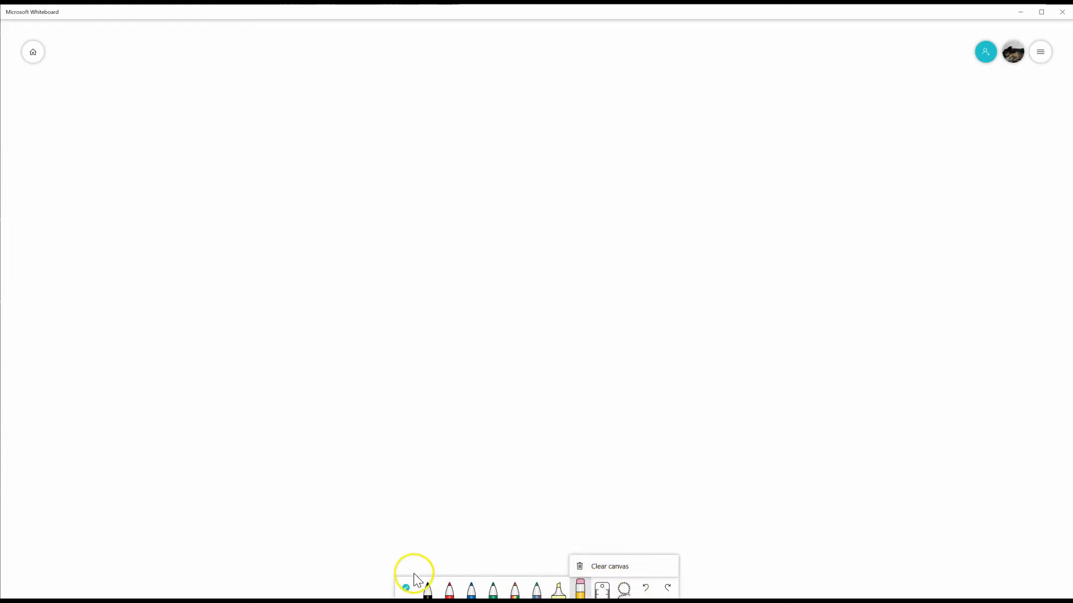
Handwrite the equation 2+2=4 on the canvas with the thickest black pen
left_click(427, 590)
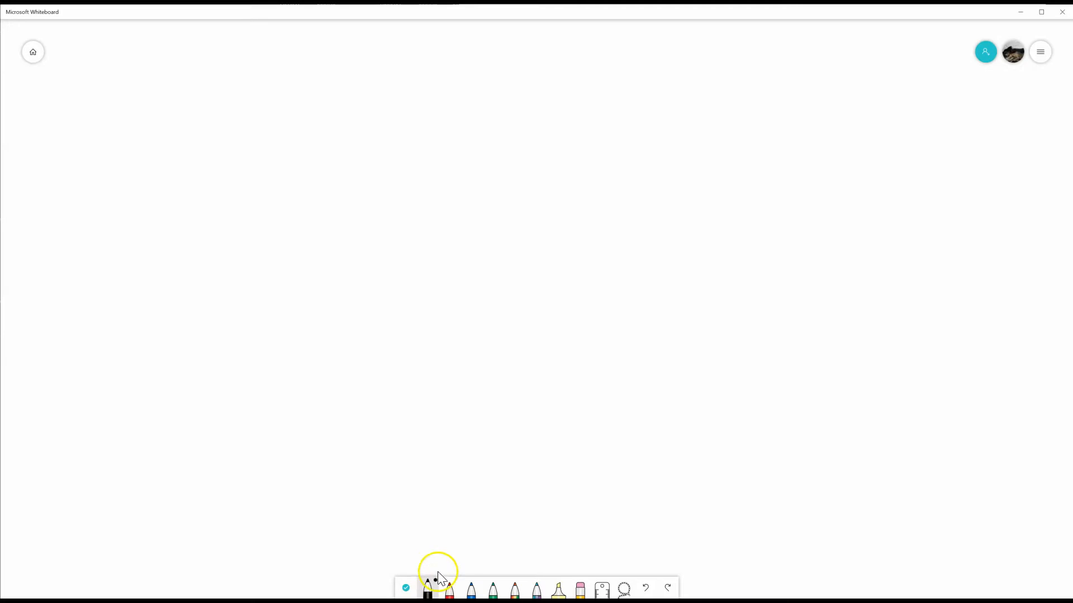
mouse_move(288, 202)
left_mouse_down()
mouse_move(315, 202)
mouse_move(273, 247)
left_mouse_up()
mouse_move(339, 269)
left_mouse_down()
mouse_move(404, 230)
mouse_move(479, 240)
mouse_move(479, 252)
mouse_move(513, 258)
left_mouse_up()
mouse_move(515, 218)
left_mouse_down()
mouse_move(566, 219)
mouse_move(585, 241)
left_mouse_up()
left_click_drag(652, 183, 610, 182)
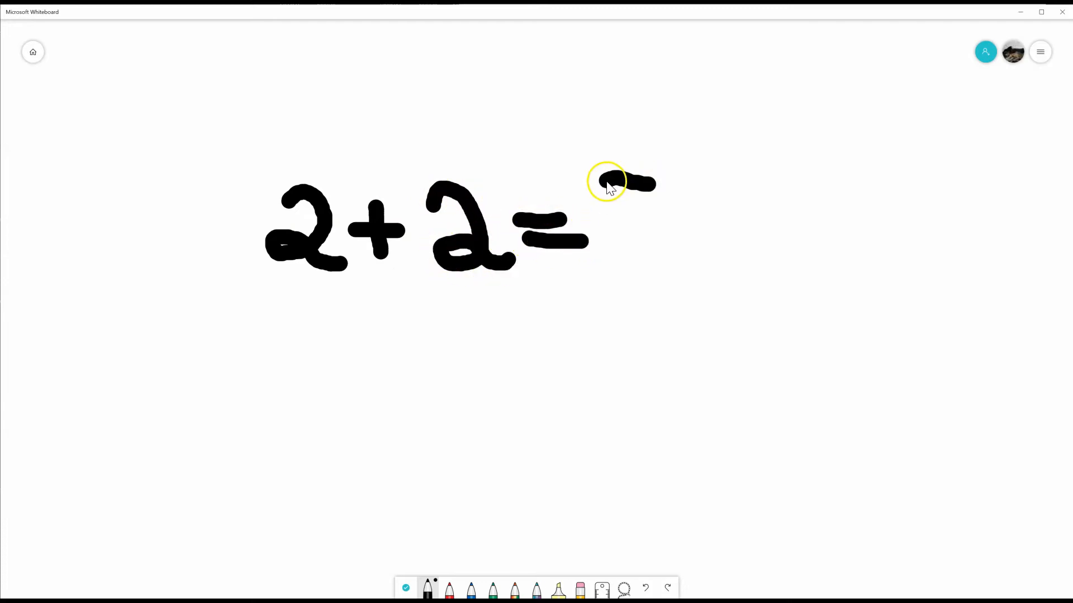
mouse_move(596, 135)
left_mouse_down()
mouse_move(627, 179)
mouse_move(647, 136)
mouse_move(663, 260)
left_mouse_up()
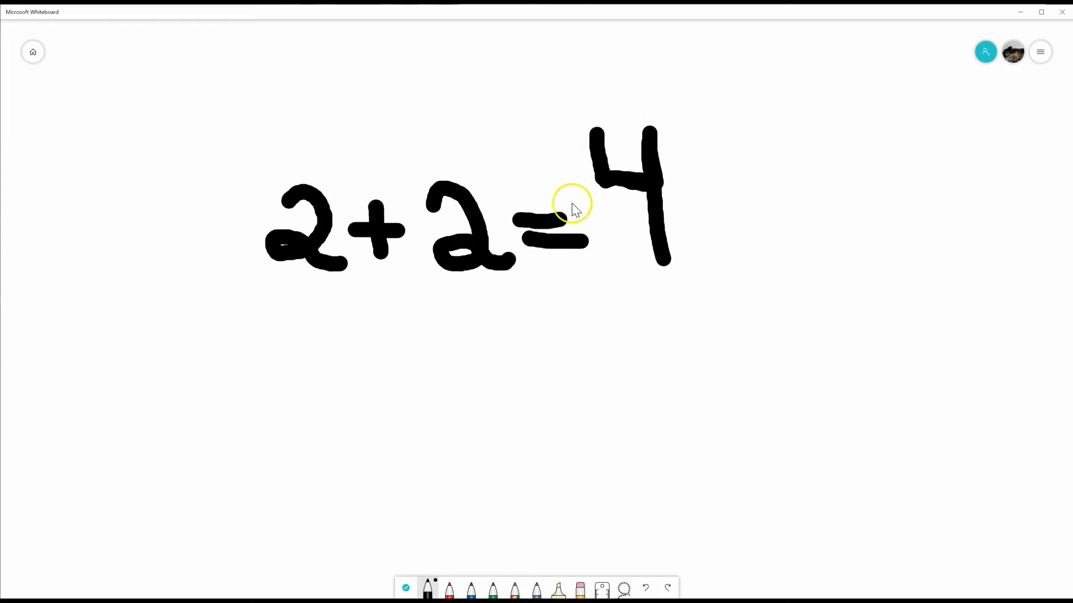
Clear the whole canvas through the eraser's option to remove the thick handwriting
left_click(580, 588)
left_click(580, 588)
left_click(579, 586)
left_click(579, 585)
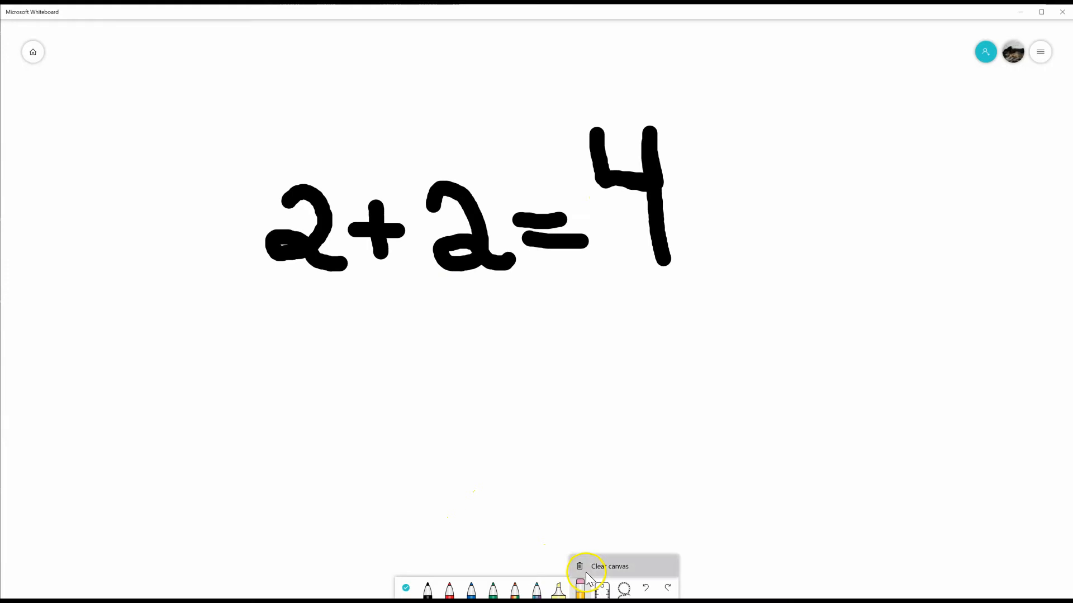
left_click(587, 573)
Set the black pen to the second-thinnest stroke, handwrite 2+2=4 near the canvas center and finish inking
left_click(427, 589)
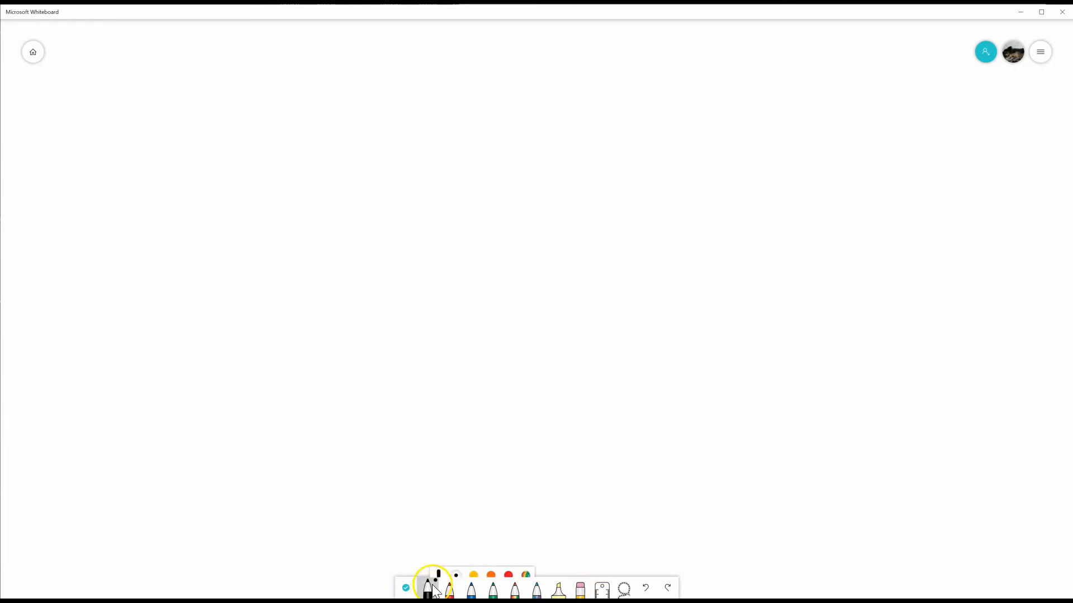
left_click(449, 544)
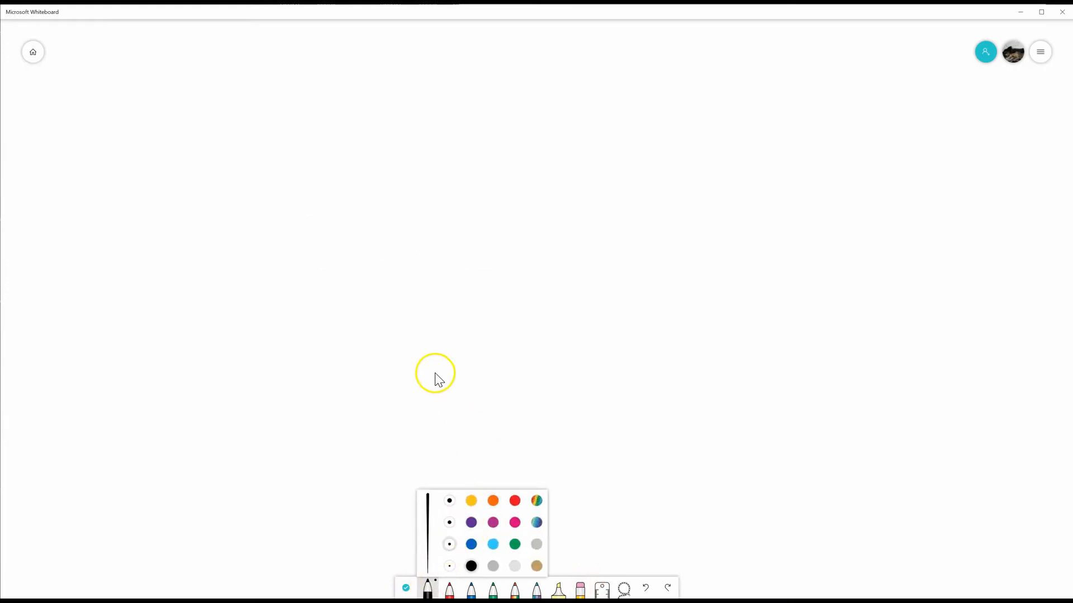
left_click(391, 252)
mouse_move(394, 253)
left_mouse_down()
mouse_move(495, 308)
mouse_move(554, 281)
mouse_move(535, 308)
left_mouse_up()
mouse_move(577, 246)
left_mouse_down()
mouse_move(637, 304)
mouse_move(658, 305)
left_mouse_up()
mouse_move(657, 273)
left_mouse_down()
mouse_move(694, 272)
mouse_move(701, 290)
left_mouse_up()
mouse_move(715, 241)
left_mouse_down()
mouse_move(723, 283)
mouse_move(744, 283)
mouse_move(736, 294)
mouse_move(746, 305)
left_mouse_up()
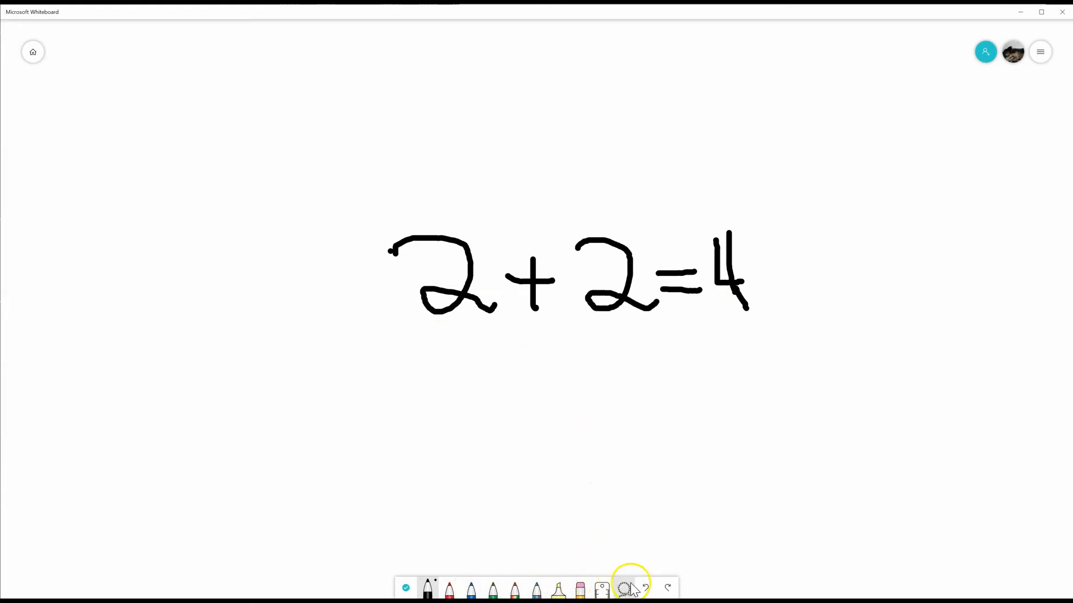
left_click(406, 587)
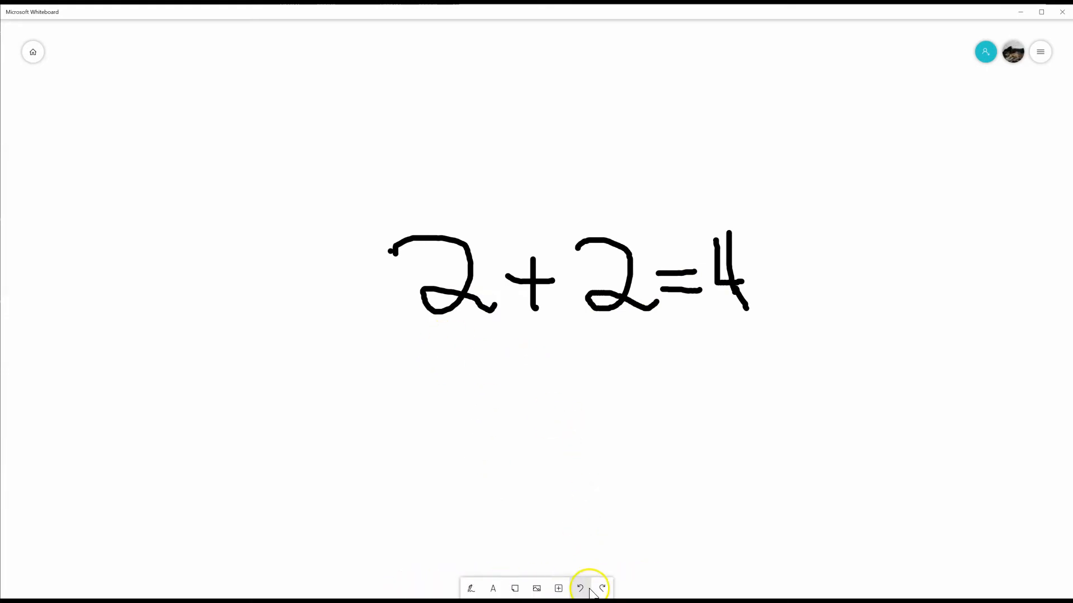
Add a text box to the canvas containing the equation 2+2=4
left_click(493, 588)
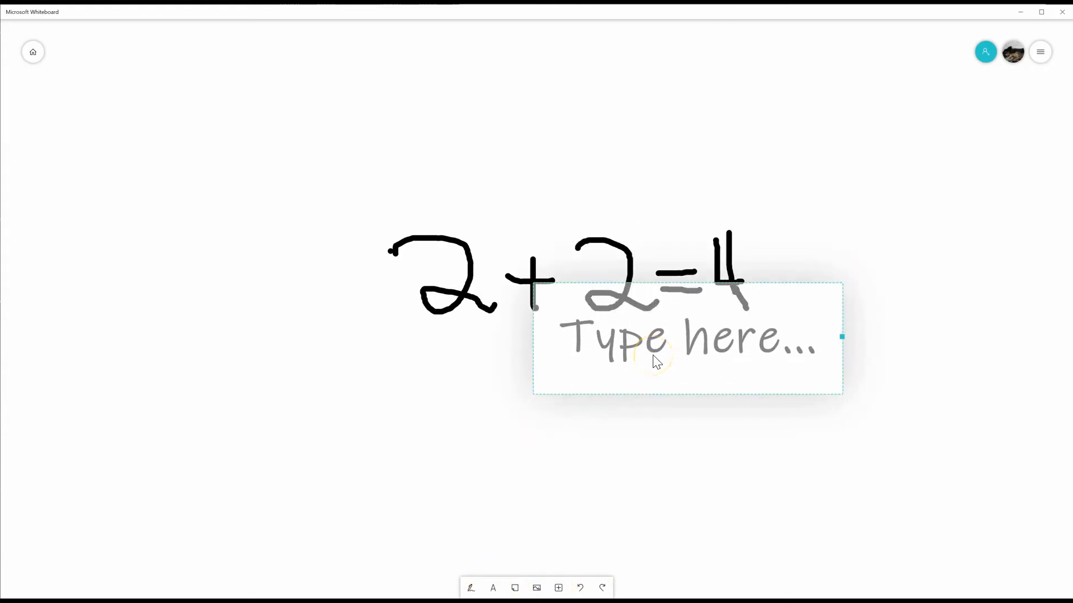
type("2=")
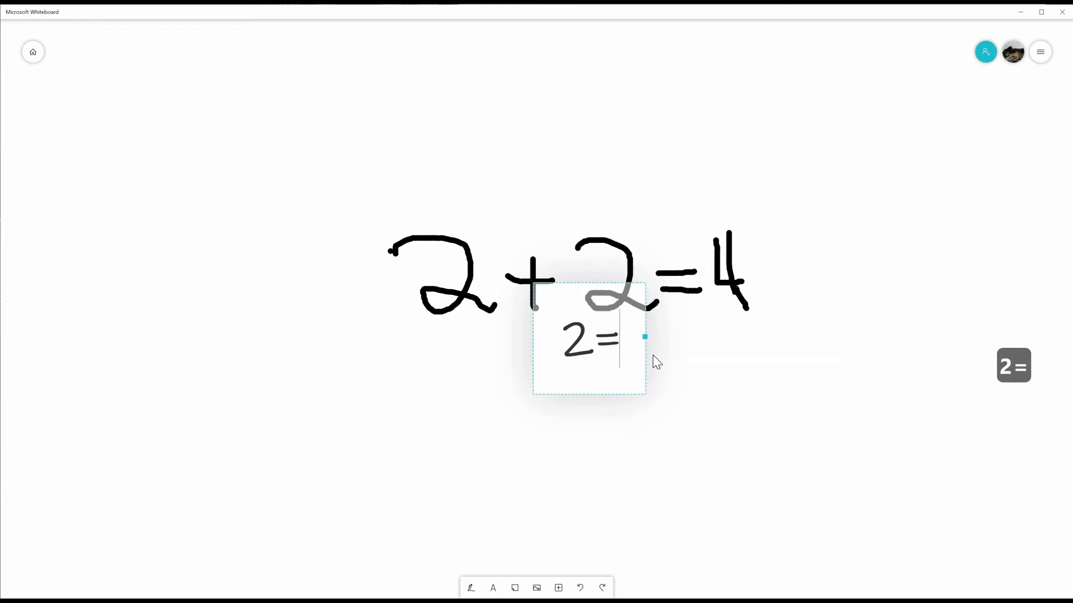
key("BackSpace")
type("+2")
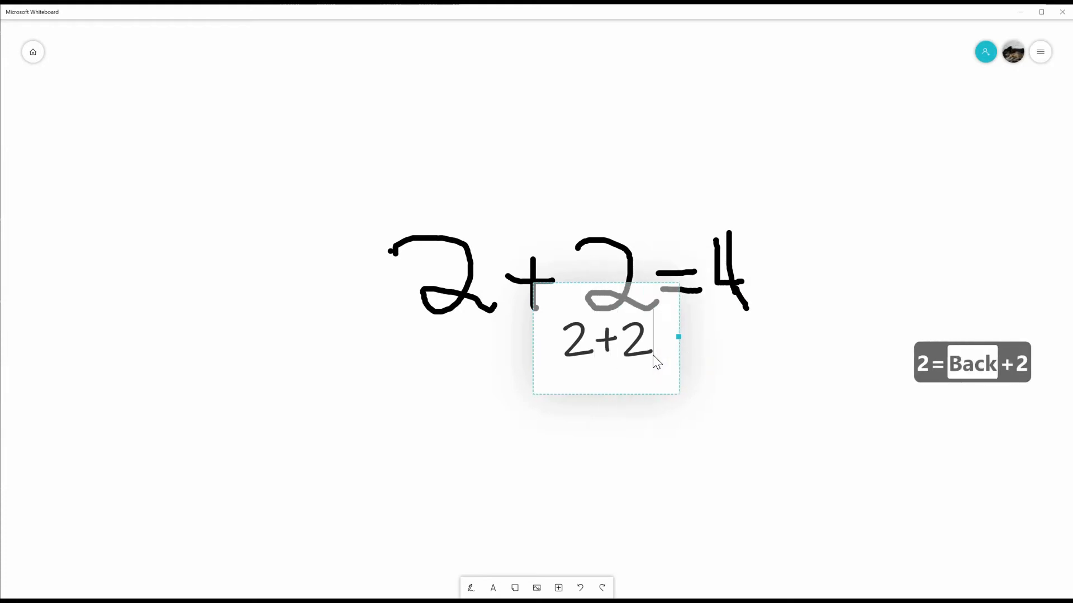
type("=4")
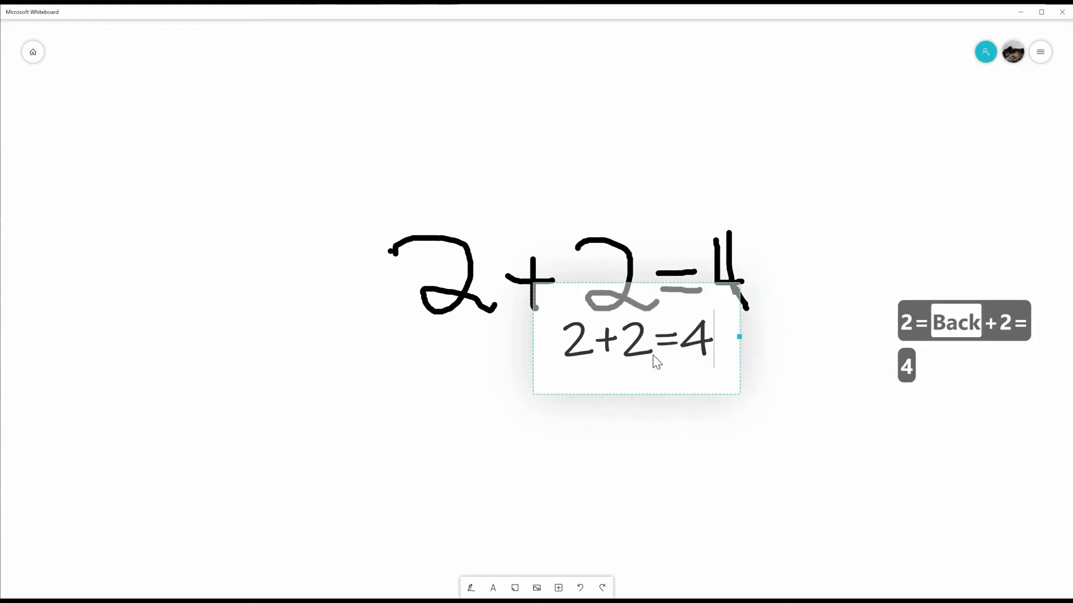
Move the handwritten equation to the upper left of the canvas and place the typed equation just below it
left_click(657, 341)
mouse_move(637, 288)
left_mouse_down()
mouse_move(642, 307)
mouse_move(602, 187)
mouse_move(553, 139)
mouse_move(367, 124)
left_mouse_up()
mouse_move(557, 323)
left_mouse_down()
mouse_move(364, 296)
mouse_move(149, 228)
mouse_move(184, 246)
left_mouse_up()
Color the typed equation magenta and add a thumbs-up reaction to it
left_click(248, 174)
left_click(268, 198)
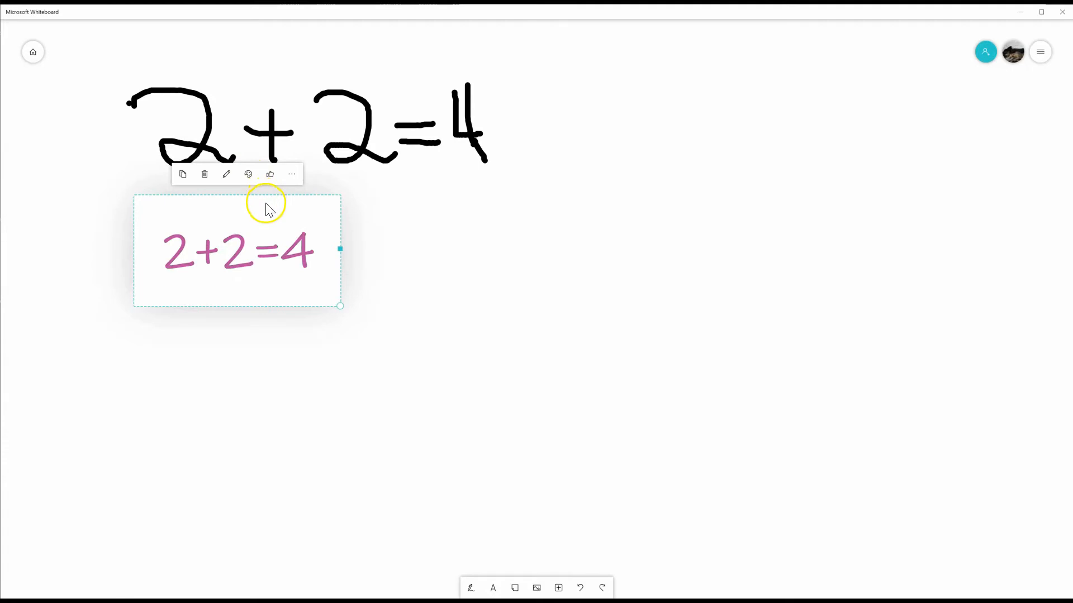
left_click(268, 180)
Examine the typed equation's further options and its text editing mode, leaving the wording as it is
left_click(293, 175)
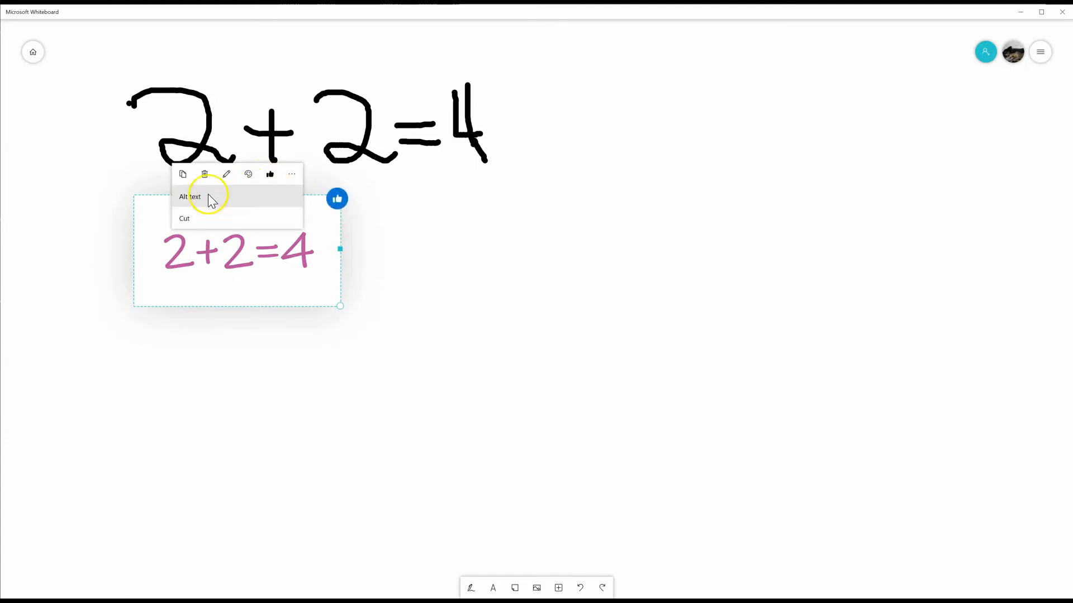
left_click(227, 174)
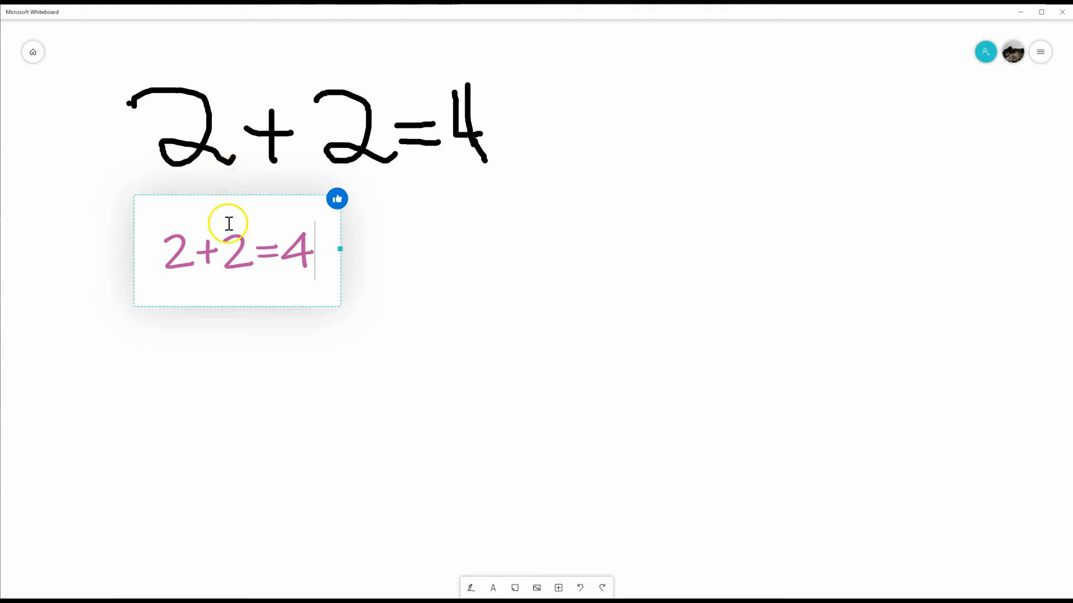
left_click(266, 217)
left_click(256, 177)
left_click(256, 213)
left_click(231, 179)
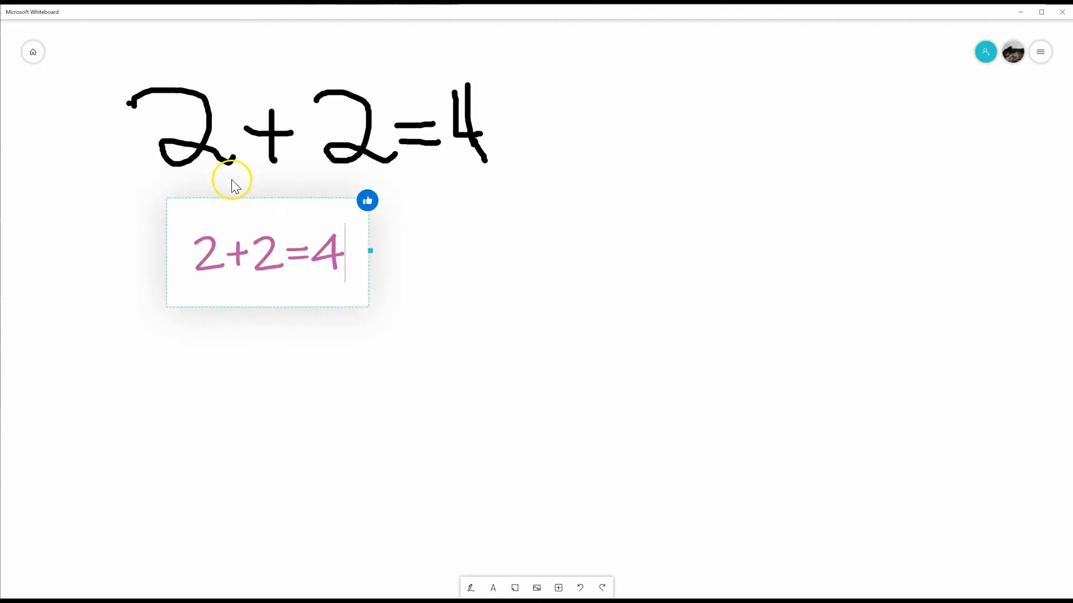
left_click(271, 217)
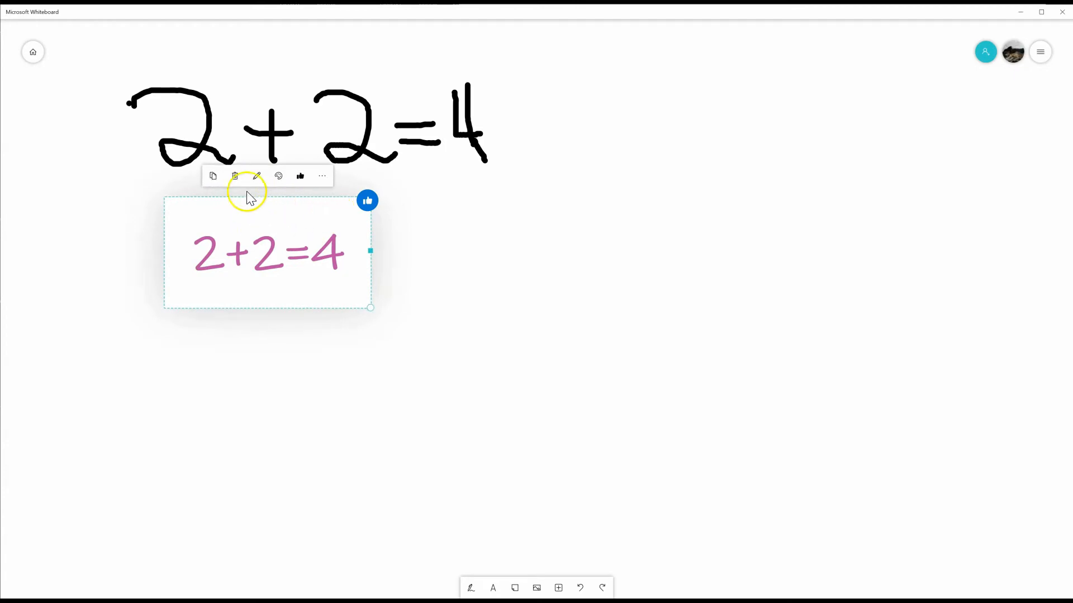
left_click(281, 156)
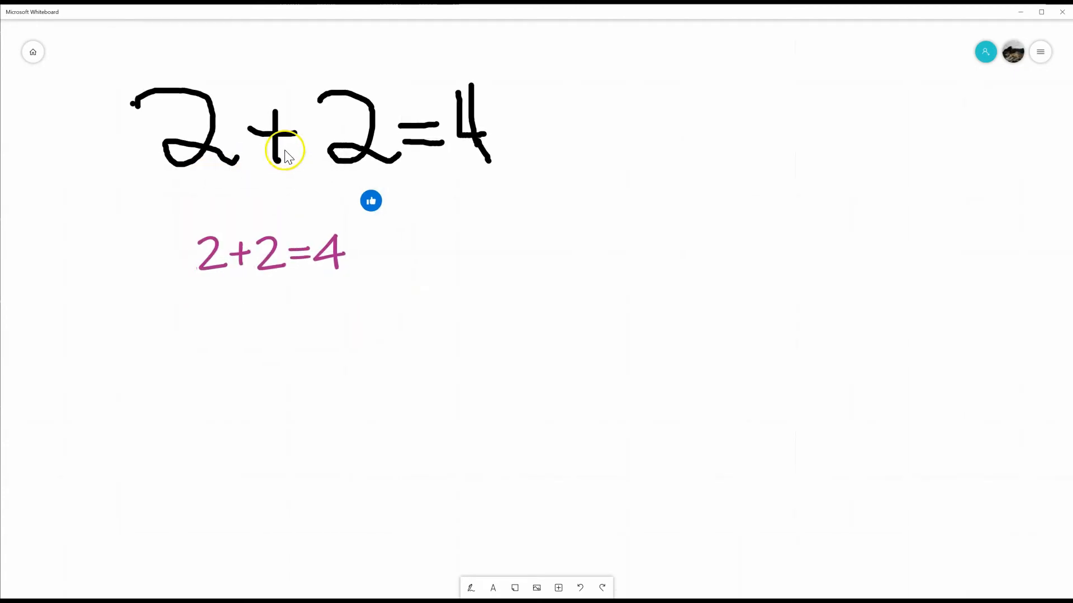
Select the handwritten equation and open its alternative text for viewing
left_click(279, 148)
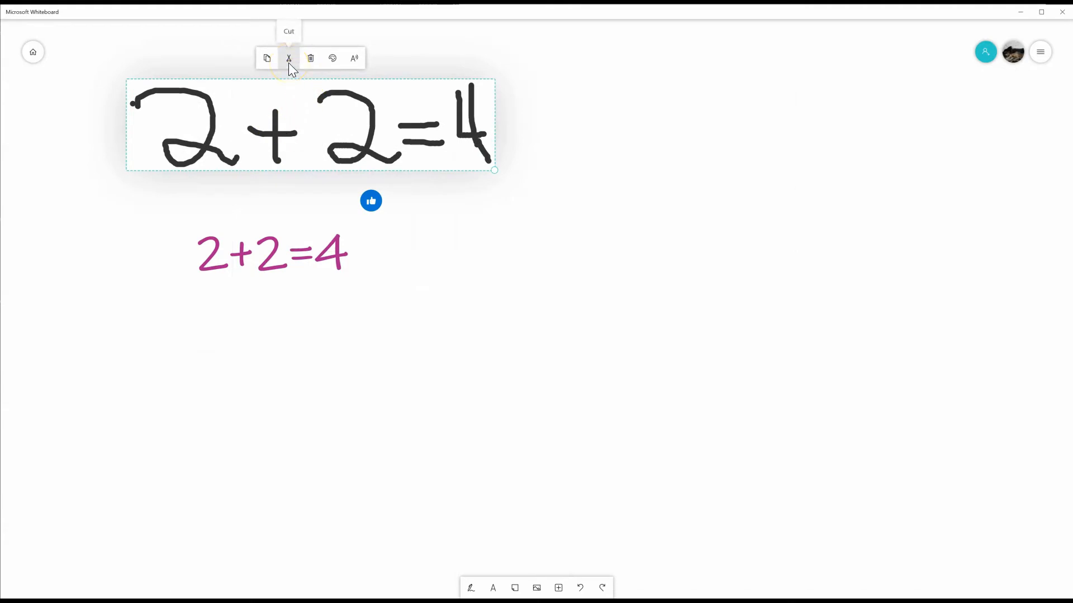
left_click(359, 62)
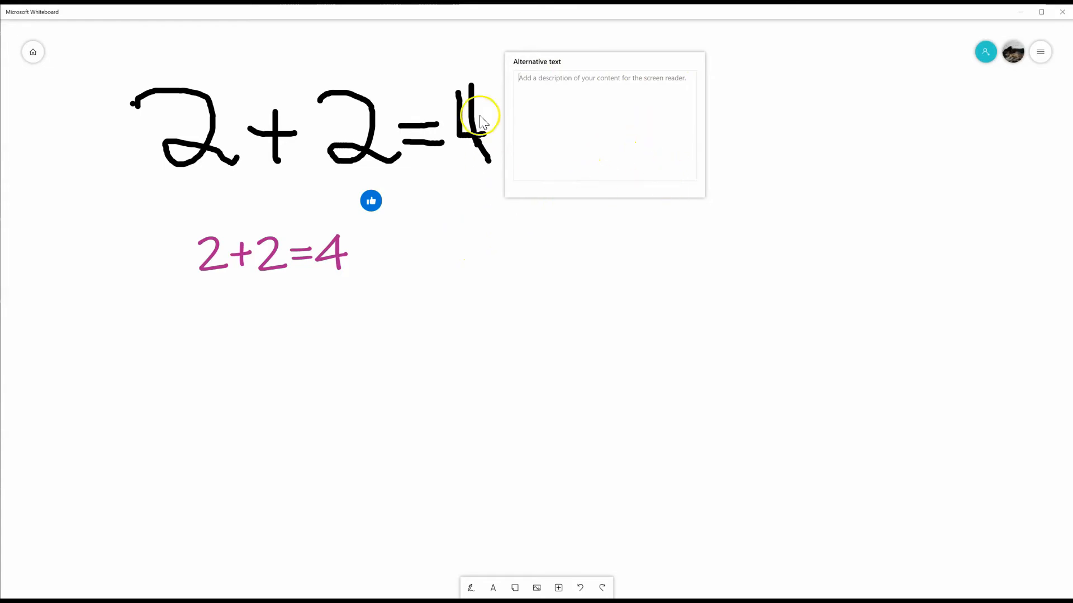
Close the alternative text and widen the typed equation's text box slightly
left_click(308, 271)
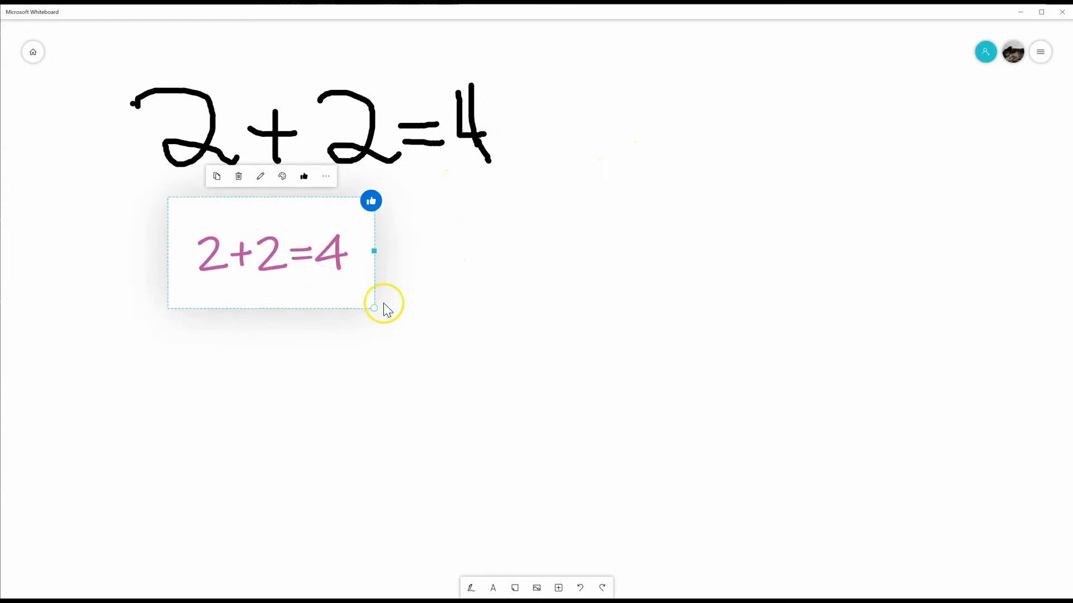
mouse_move(373, 252)
left_mouse_down()
mouse_move(479, 248)
mouse_move(366, 252)
mouse_move(253, 283)
mouse_move(394, 293)
left_mouse_up()
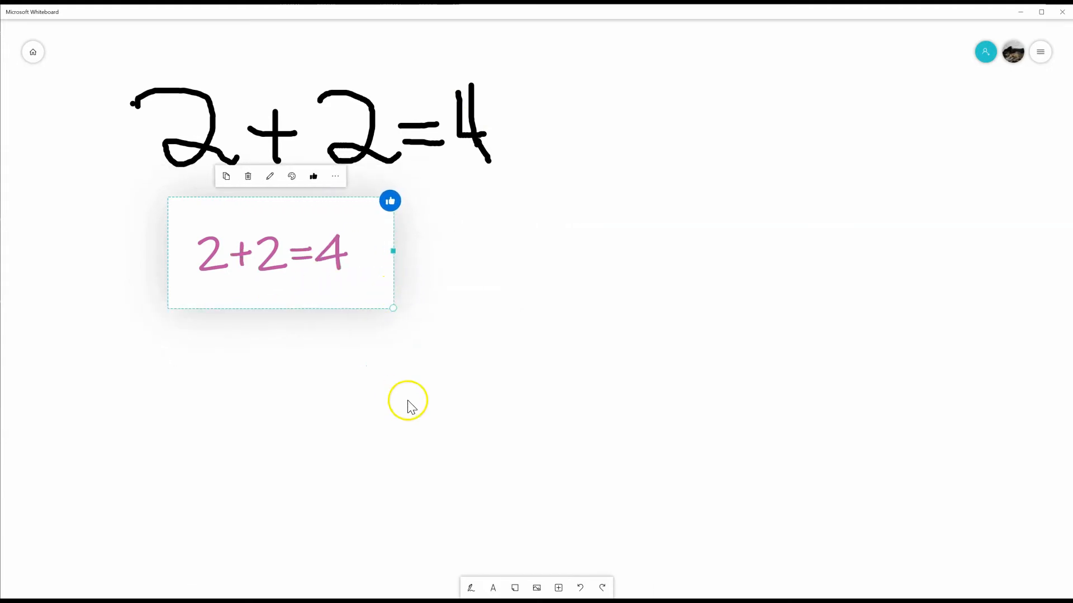
Add a blank yellow sticky note and shrink it to about a quarter of its width over the equations
left_click(517, 594)
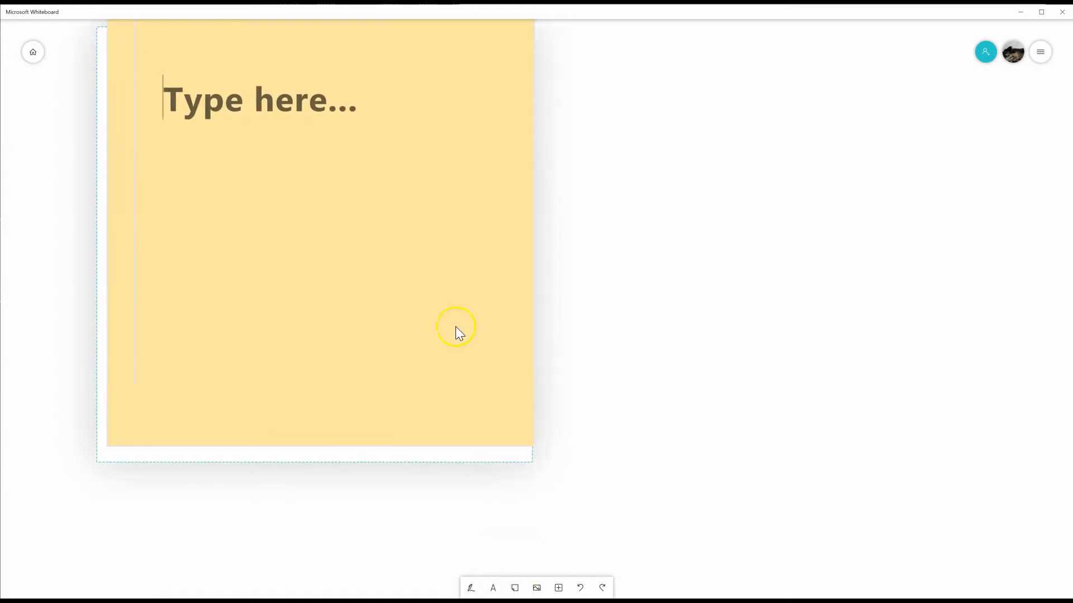
scroll(441, 285, "down", 1)
scroll(441, 285, "down", 5)
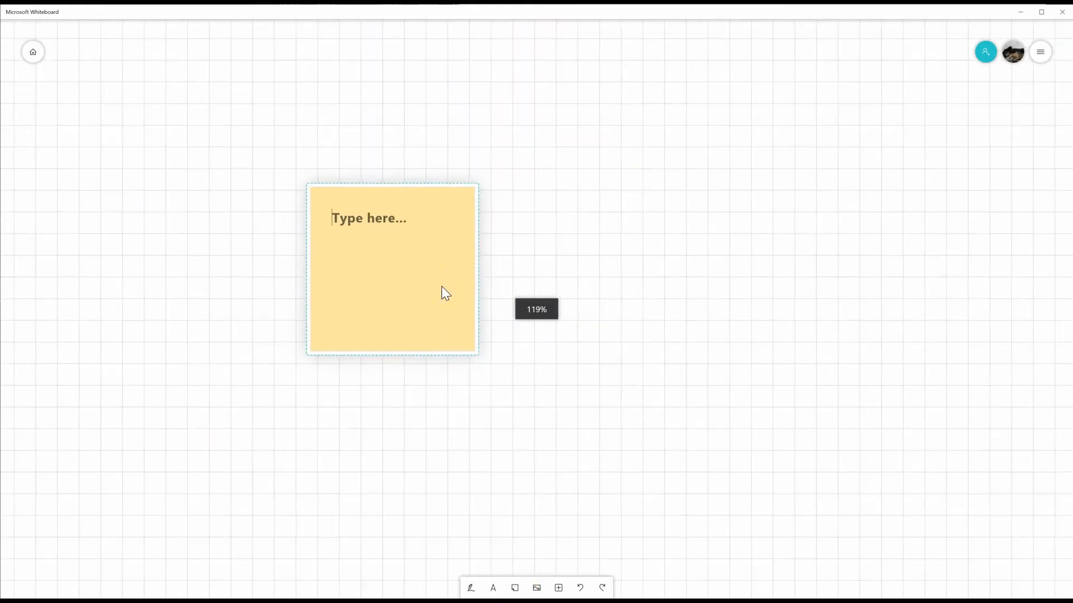
scroll(460, 331, "up", 1)
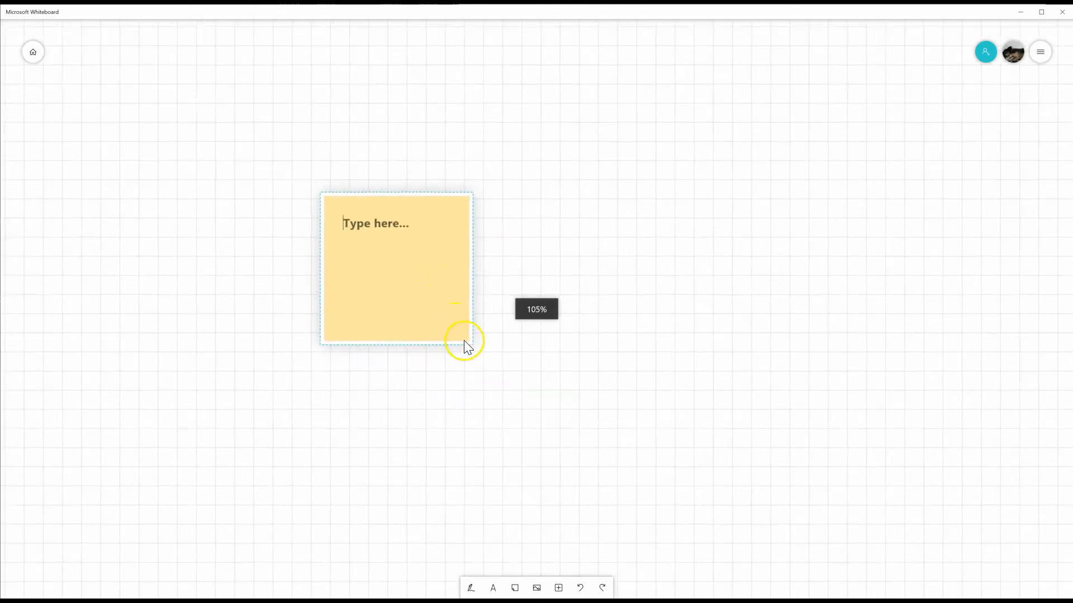
left_click(468, 345)
left_click(462, 328)
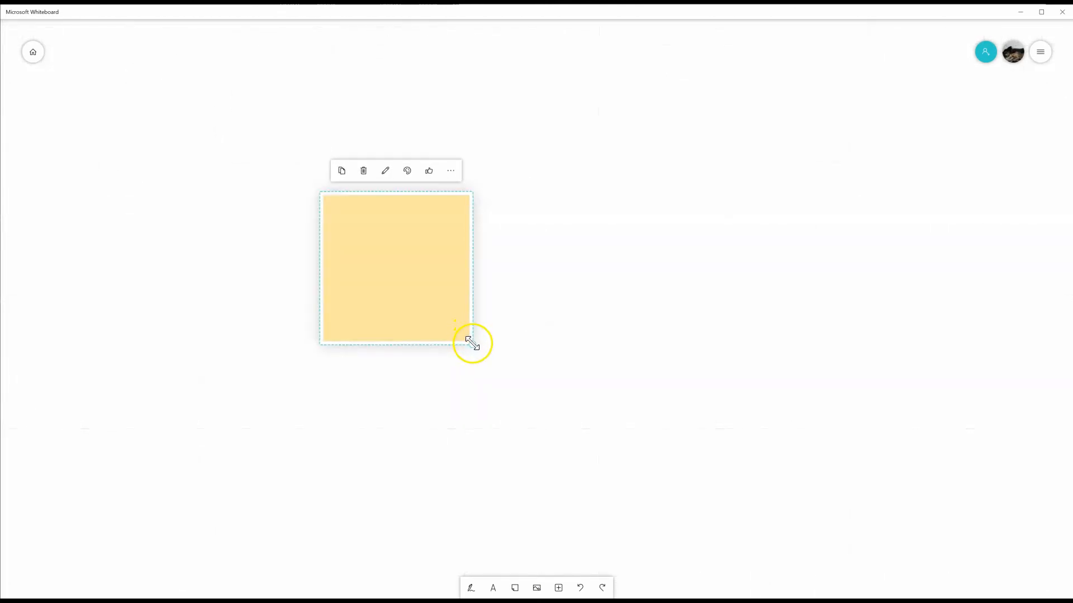
left_click_drag(472, 343, 415, 280)
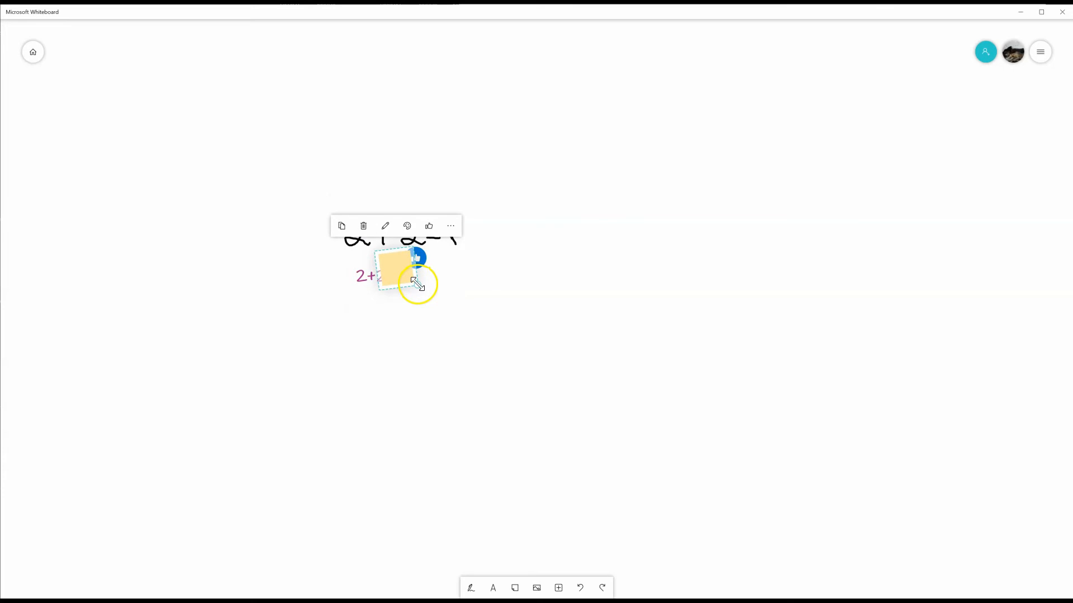
Move the blank sticky note above the end of the handwritten equation and recolour it purple
scroll(471, 273, "up", 5)
mouse_move(334, 275)
left_mouse_down()
mouse_move(527, 220)
mouse_move(535, 149)
mouse_move(515, 125)
left_mouse_up()
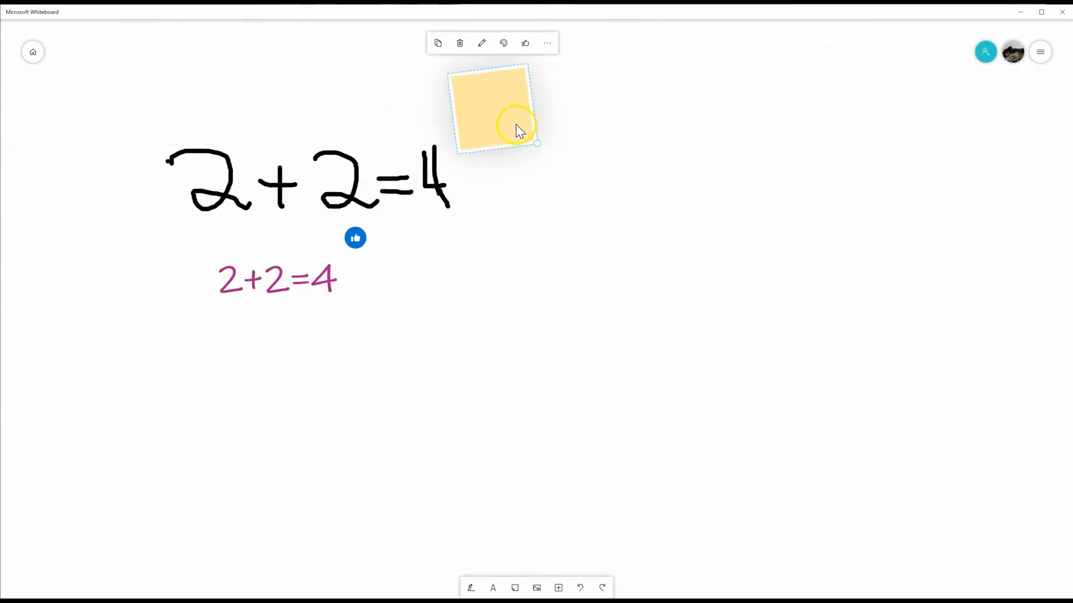
left_click(504, 47)
left_click(504, 66)
Write "Going to be on the test" on the sticky note
left_click(482, 44)
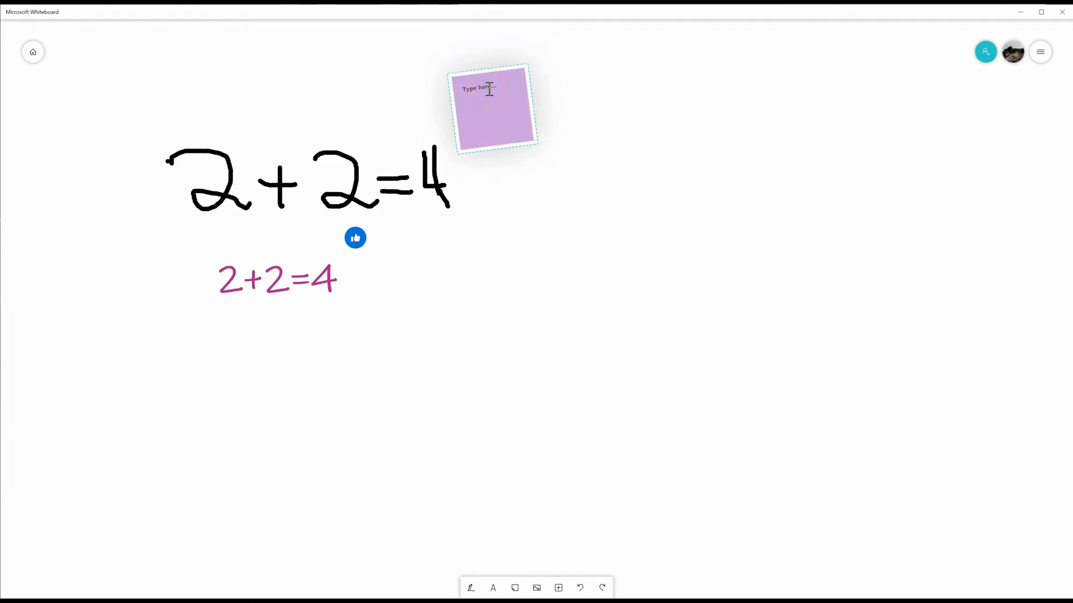
type("i")
key("BackSpace")
type("Going to be on the test")
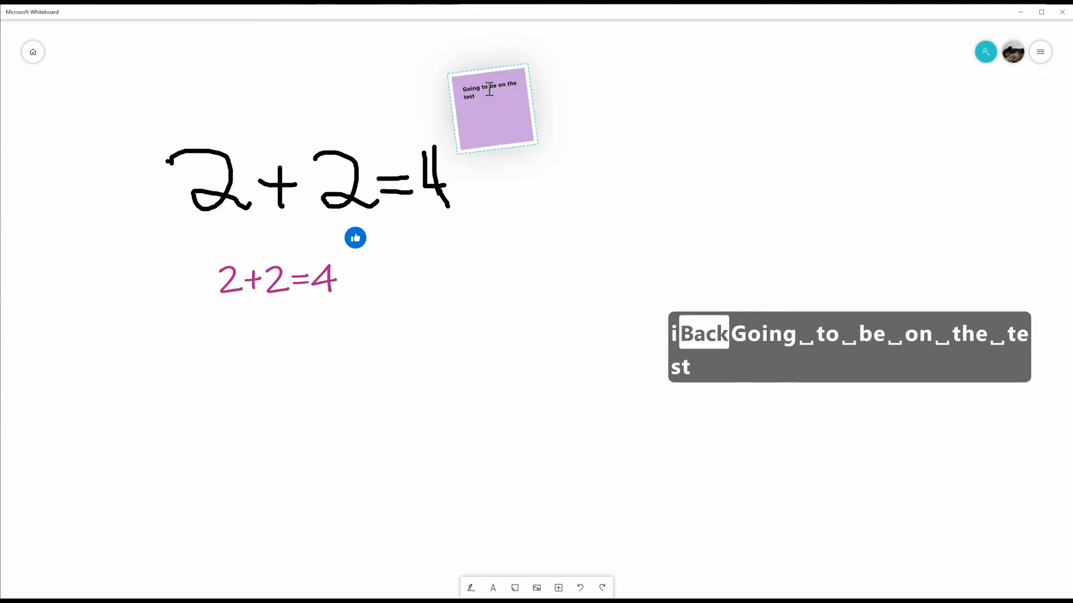
Recolour the sticky note pink and place it just below the 4 of the handwritten equation
left_click(462, 85)
left_click_drag(462, 85, 461, 185)
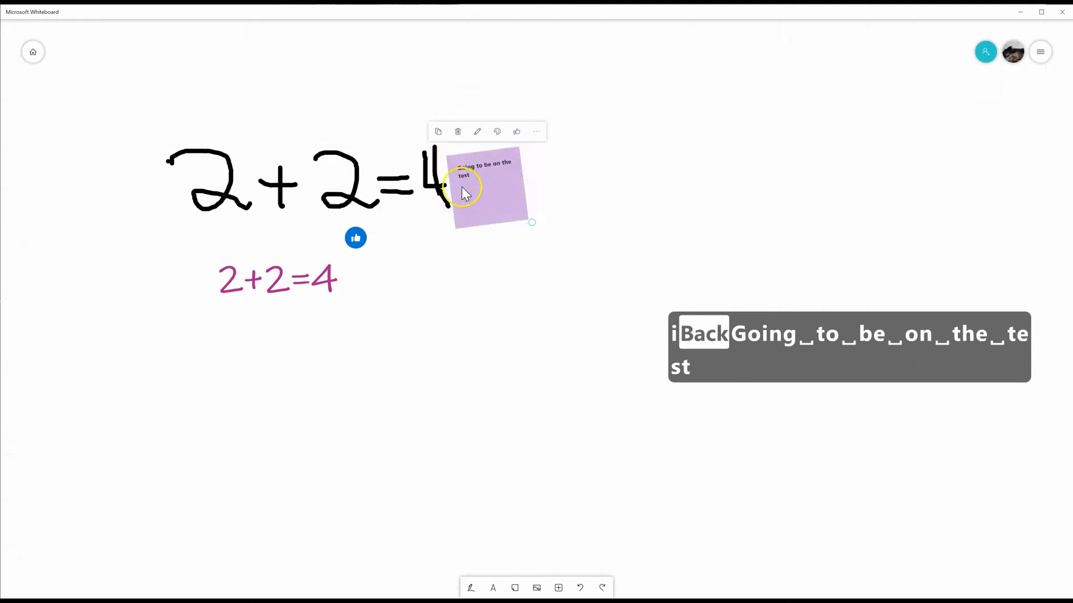
left_click(500, 121)
left_click(515, 147)
left_click_drag(495, 219, 468, 262)
left_click(536, 297)
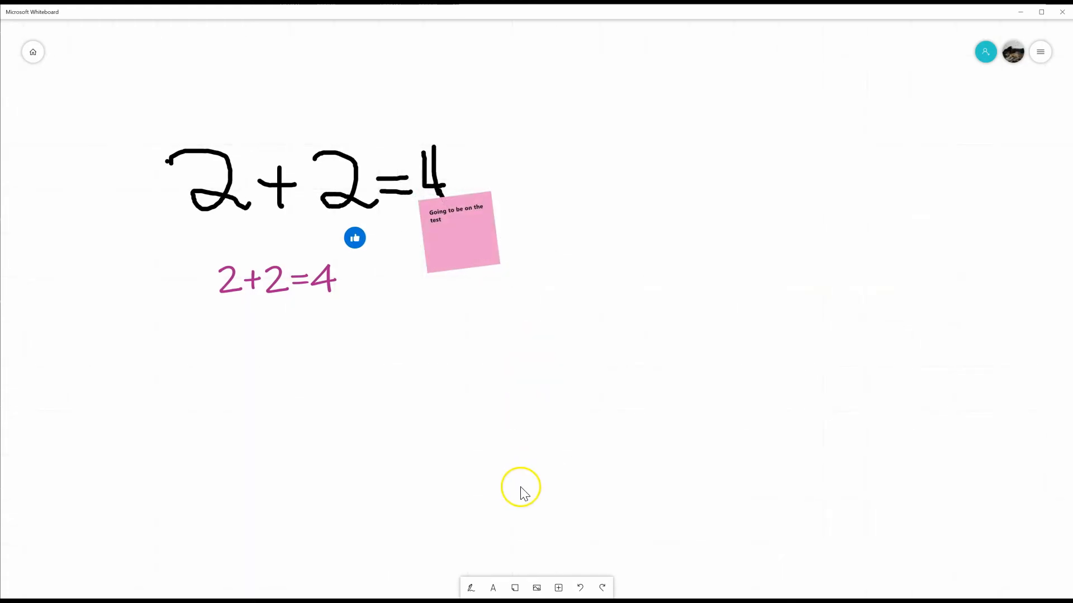
Insert a note grid and position it just to the right of the equations
left_click(537, 588)
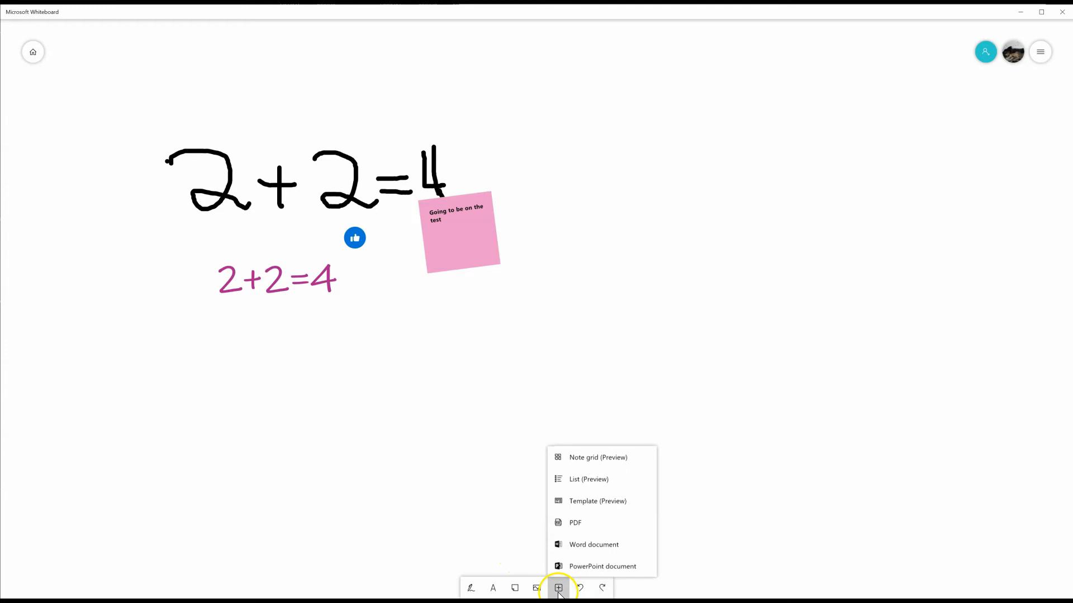
left_click(592, 467)
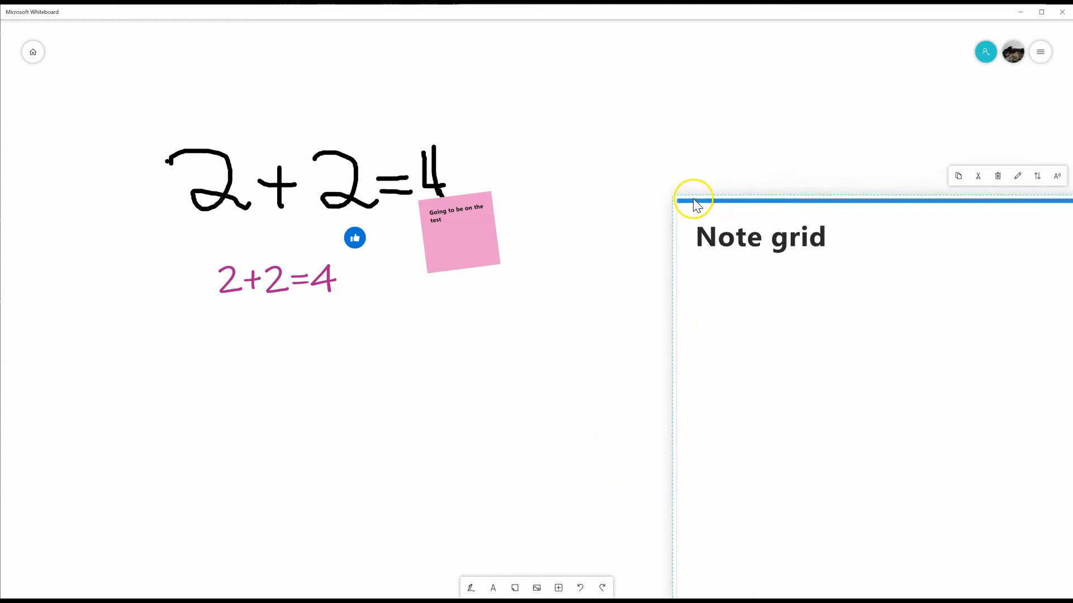
scroll(726, 258, "down", 10)
scroll(784, 281, "up", 2)
left_click_drag(645, 321, 505, 339)
left_click_drag(581, 247, 539, 210)
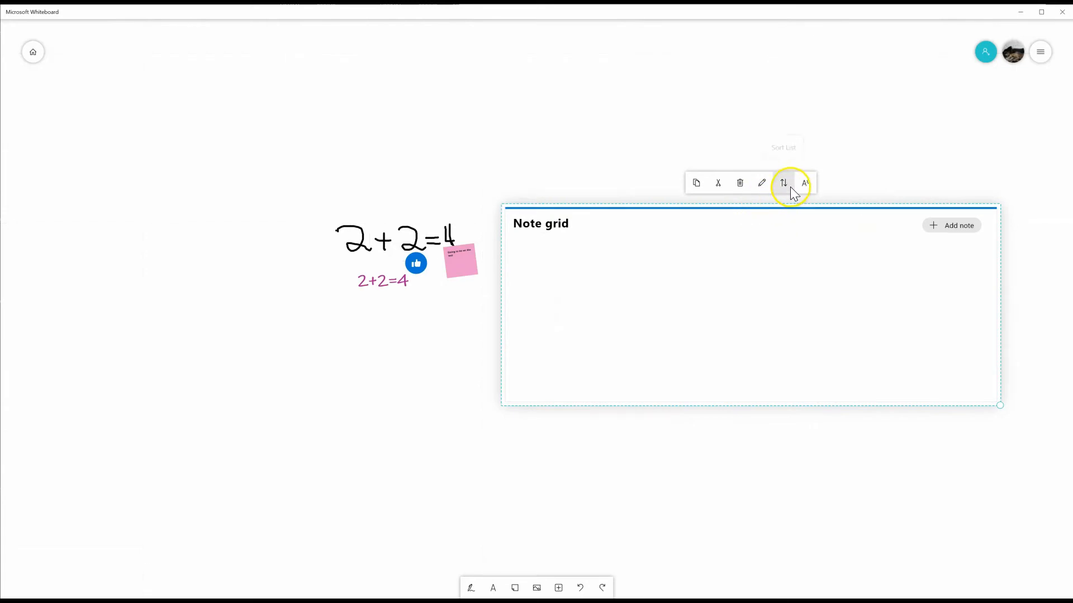
Insert a blank list and move it to the empty area above and left of the equations
left_click(558, 588)
left_click(583, 478)
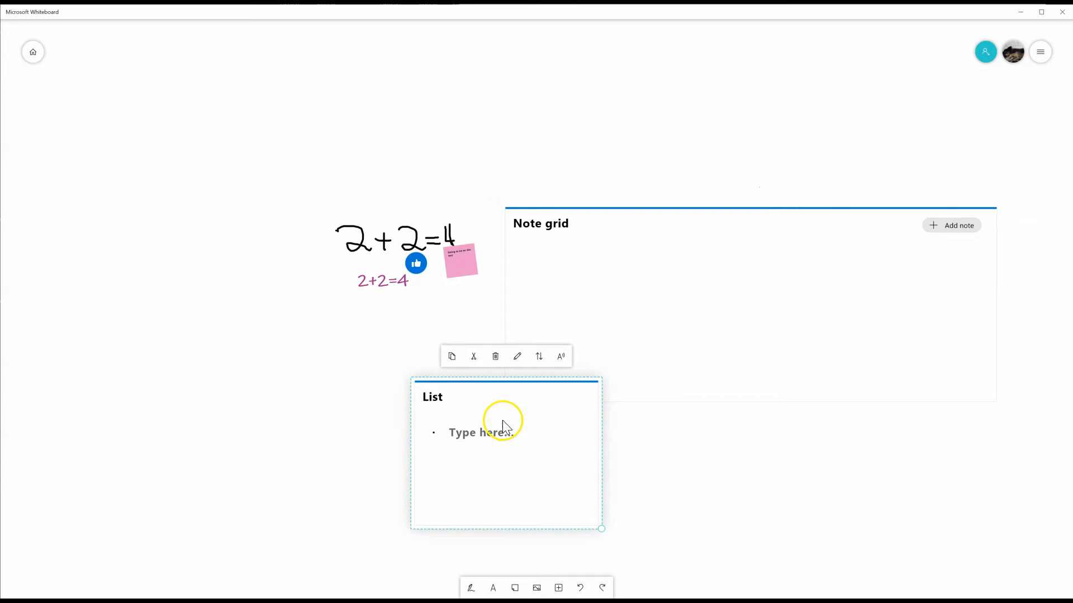
left_click_drag(482, 389, 127, 109)
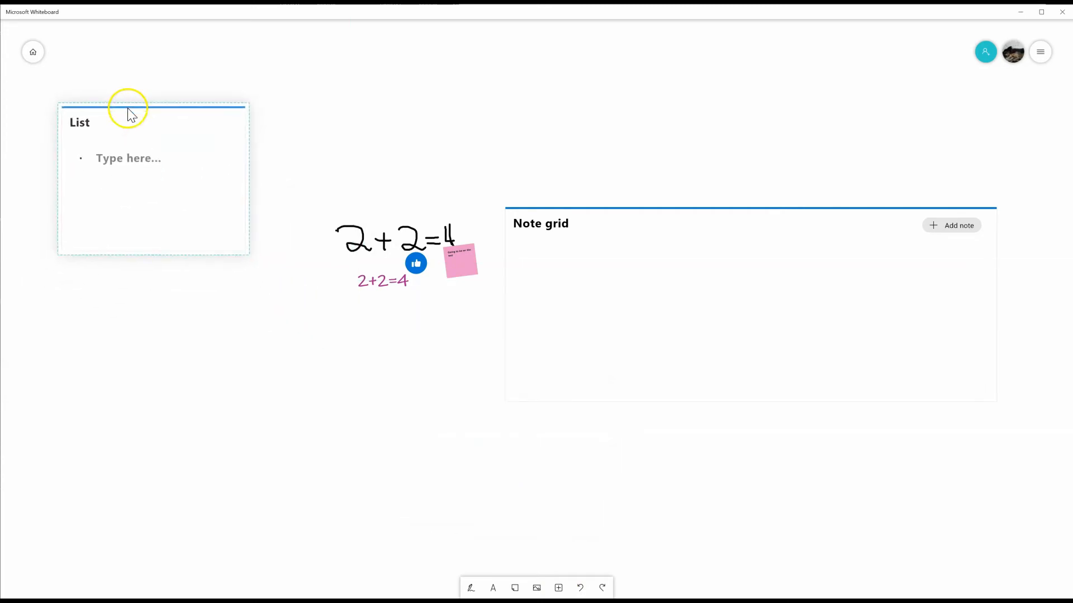
Try out the Brainstorming template on the board, shift it to the right and delete it
left_click(557, 588)
left_click(594, 501)
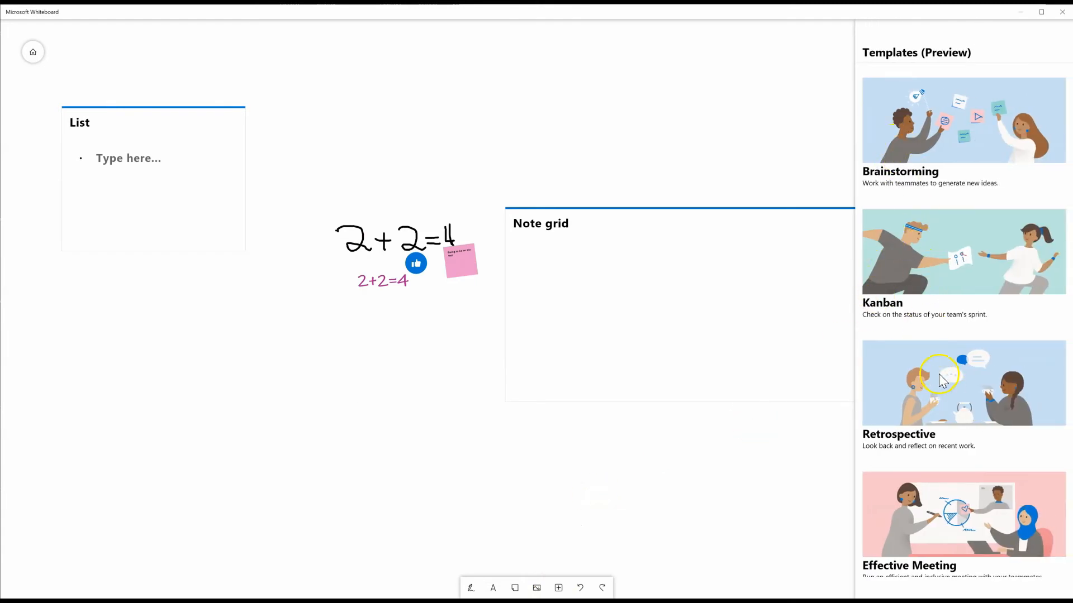
left_click(953, 145)
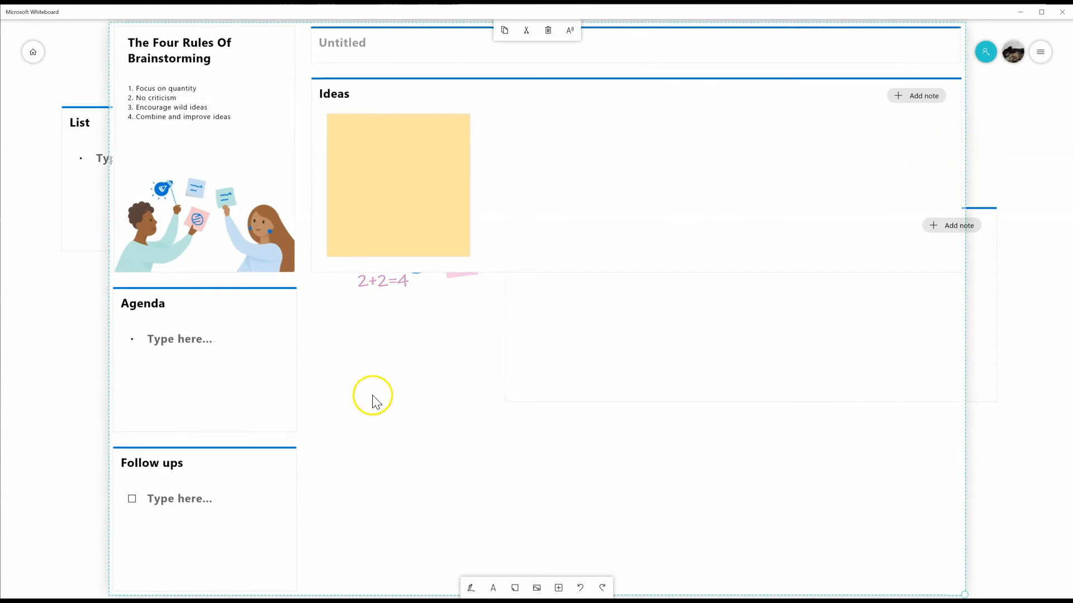
scroll(226, 178, "down", 2)
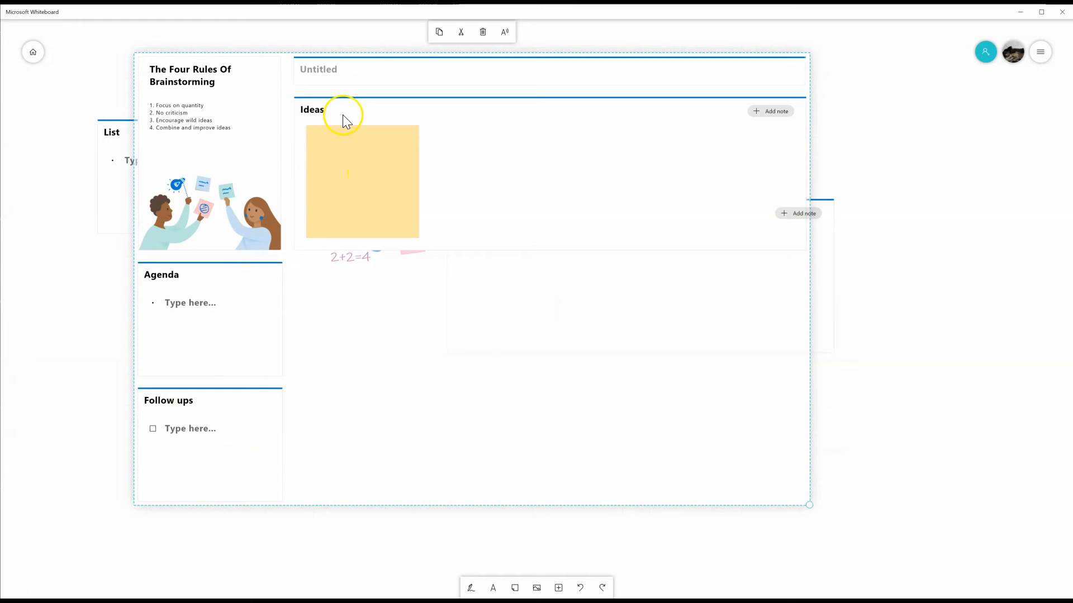
left_click_drag(394, 60, 620, 95)
left_click(722, 65)
Look through the other templates down to Persona Builder, and the document types that can be inserted
left_click(559, 584)
left_click(630, 506)
scroll(930, 333, "down", 5)
scroll(950, 380, "down", 6)
scroll(950, 381, "down", 5)
left_click(983, 330)
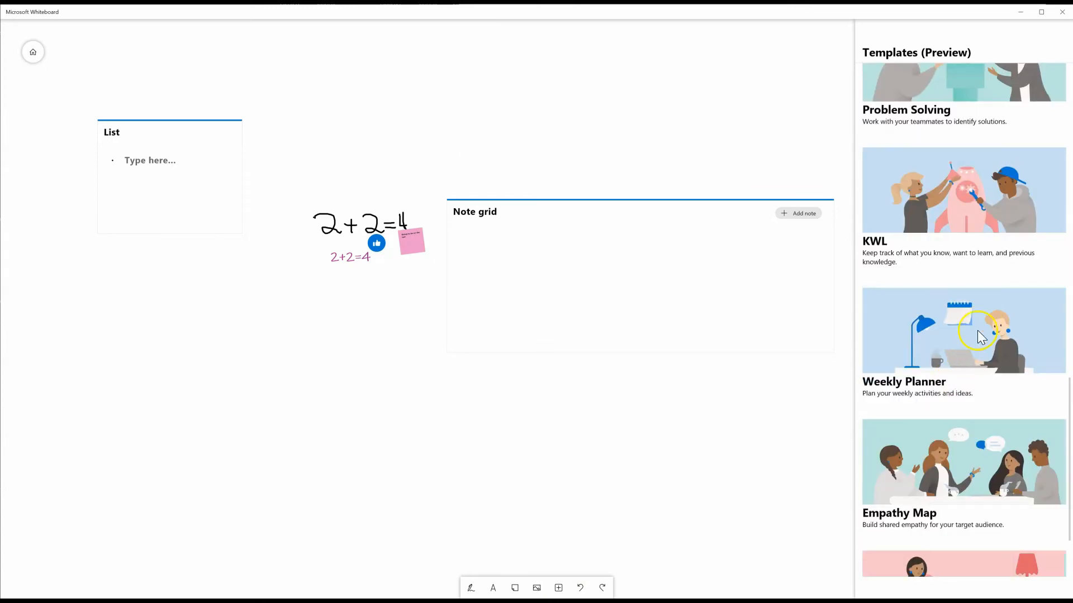
scroll(917, 322, "down", 3)
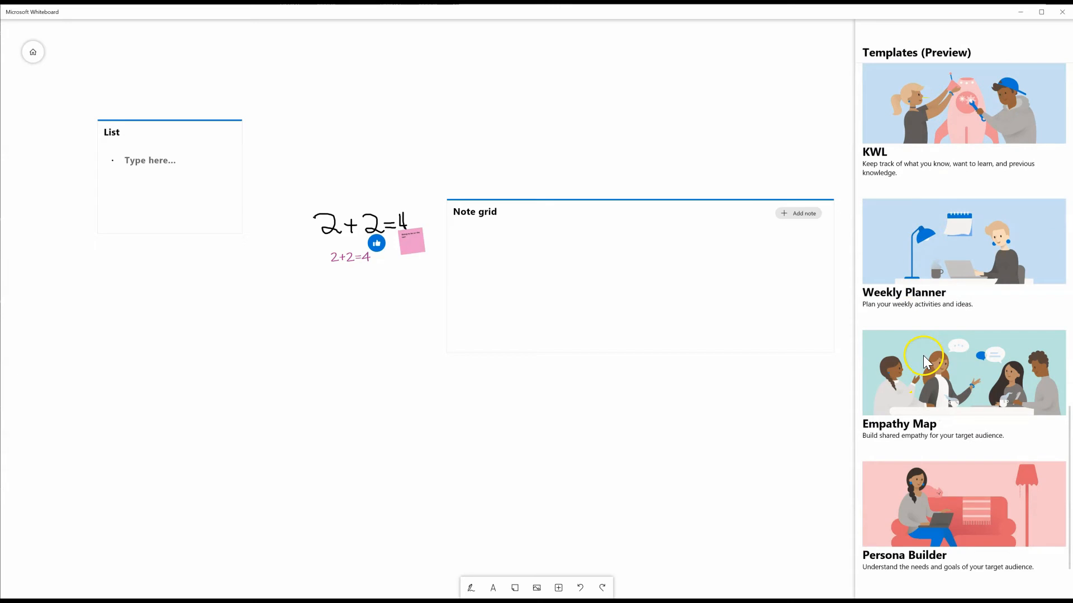
left_click(558, 588)
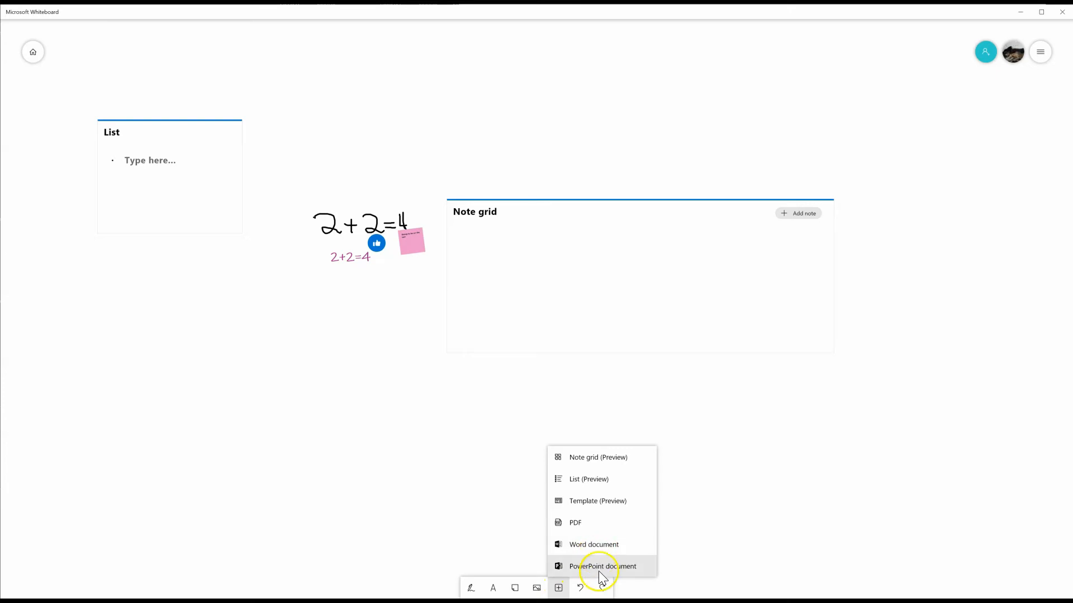
Draw a straight black line below the note grid along the ruler's upper edge at 0 degrees
left_click(471, 589)
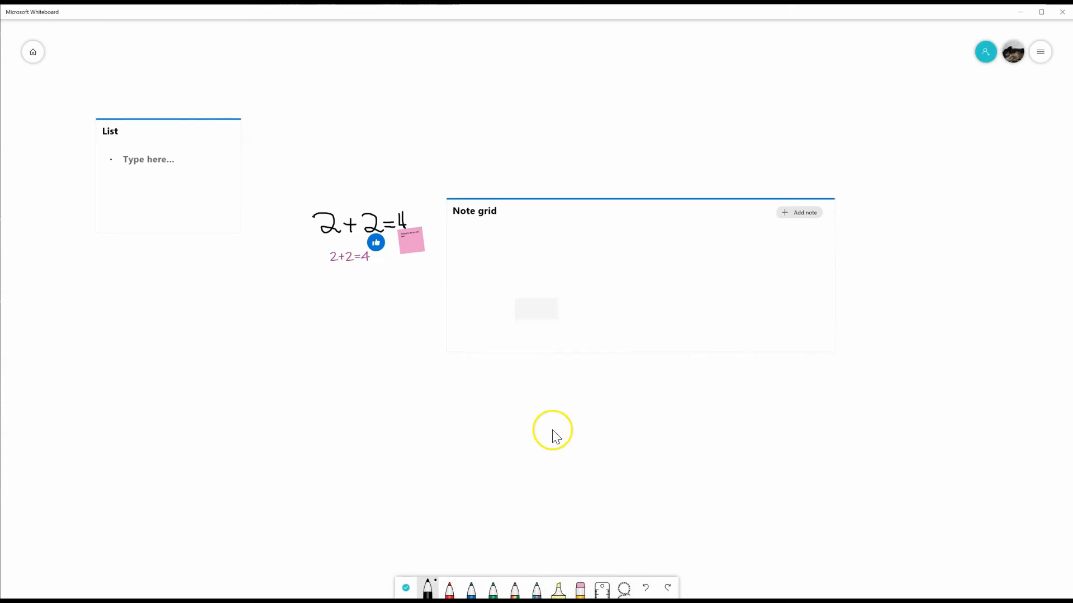
scroll(528, 396, "up", 3)
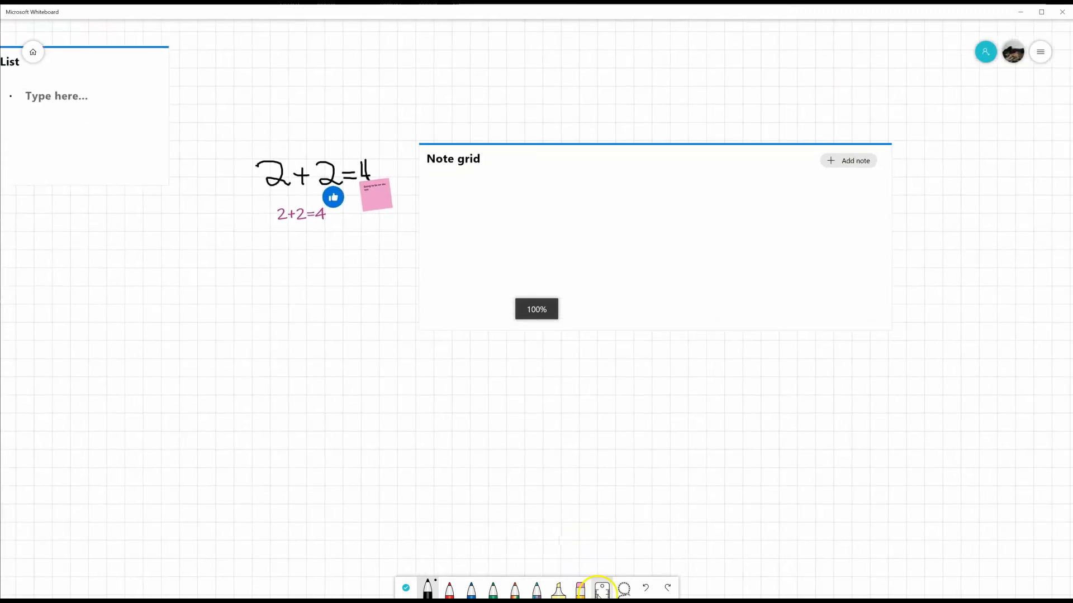
left_click(602, 589)
left_click_drag(557, 378, 530, 416)
left_click(427, 591)
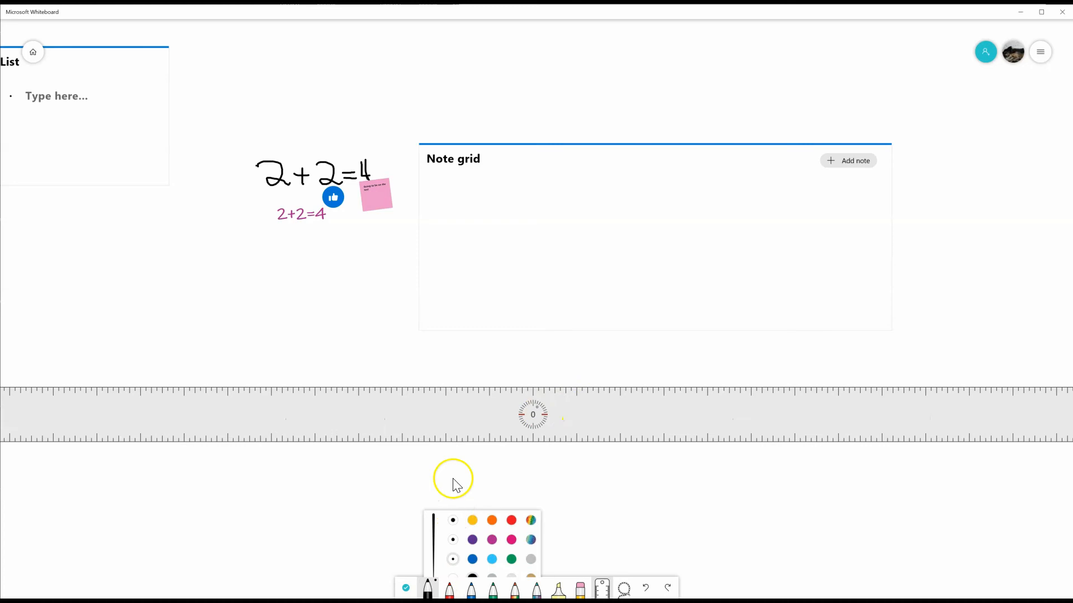
left_click(384, 389)
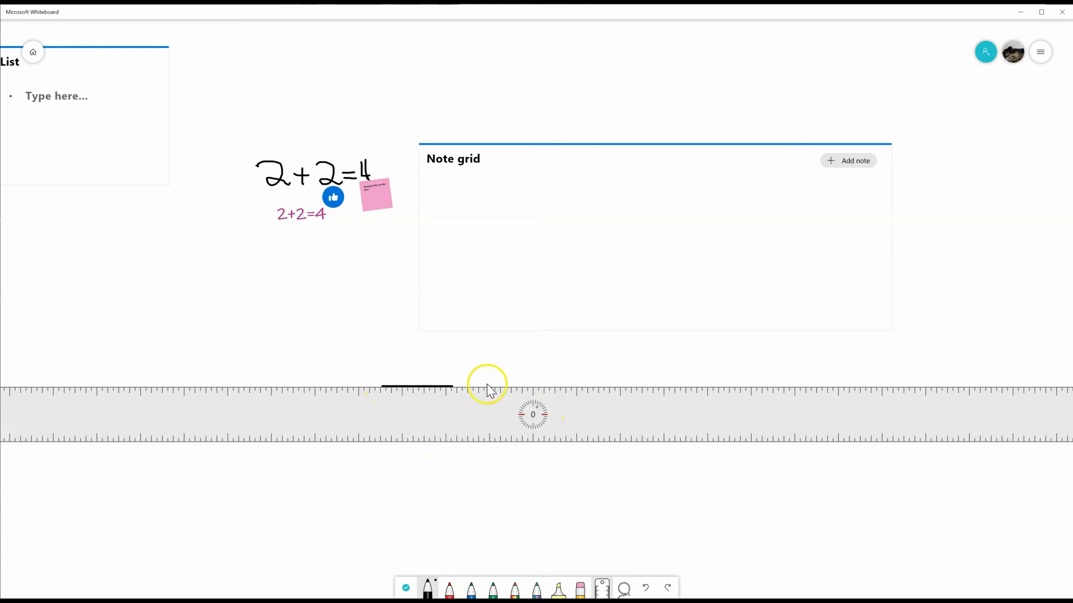
left_click_drag(487, 386, 821, 379)
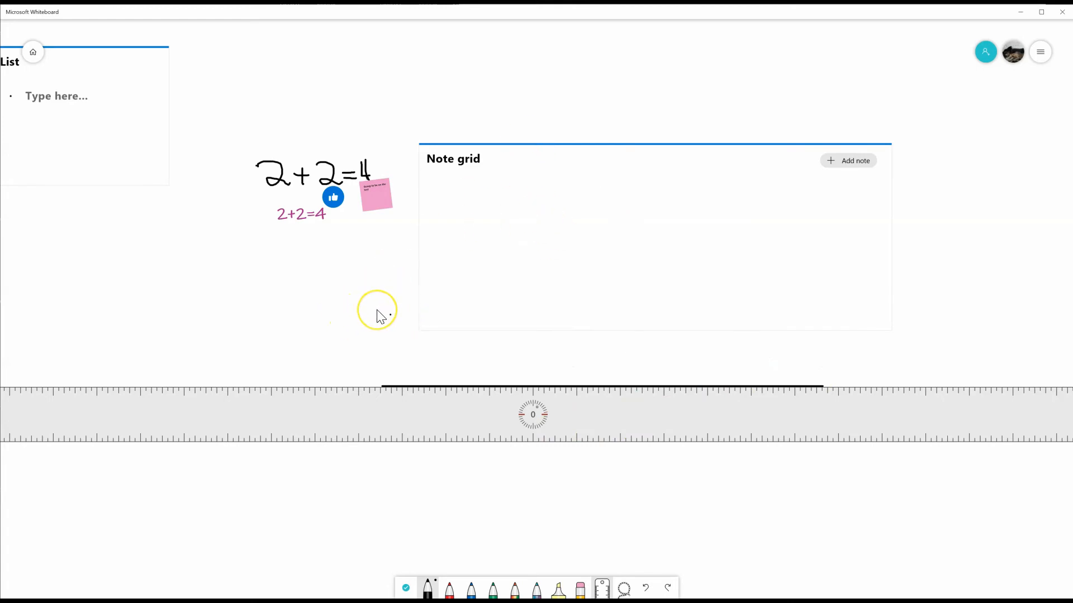
Examine the drawn line and the ruler at different zoom levels of the board
scroll(378, 311, "up", 5)
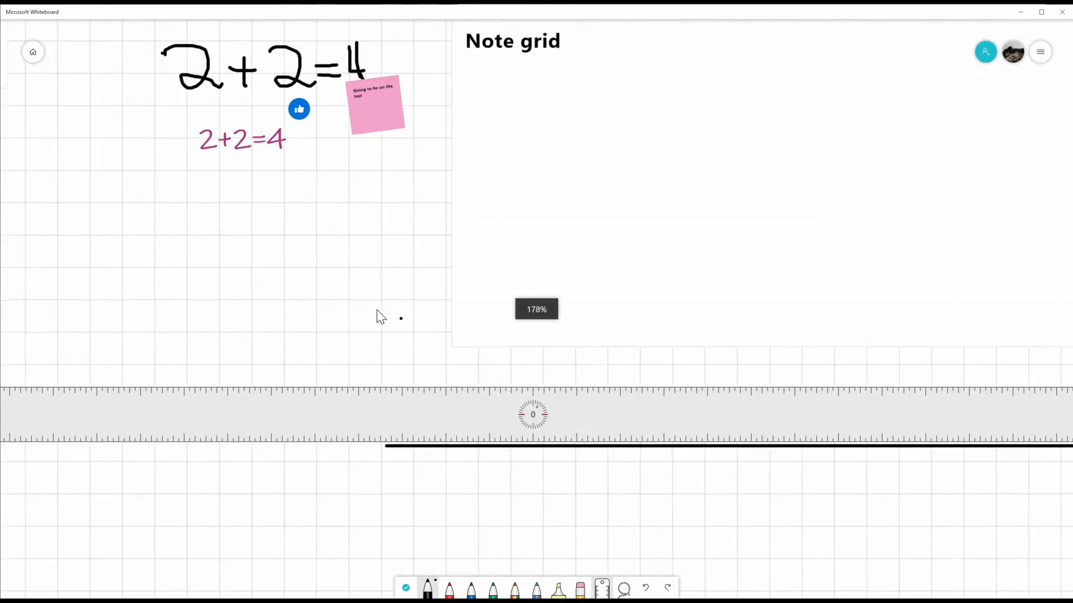
scroll(378, 315, "up", 2)
scroll(377, 316, "down", 6)
scroll(378, 317, "down", 2)
scroll(378, 316, "up", 8)
scroll(378, 316, "down", 10)
scroll(378, 317, "up", 4)
scroll(380, 318, "down", 2)
scroll(465, 427, "up", 3)
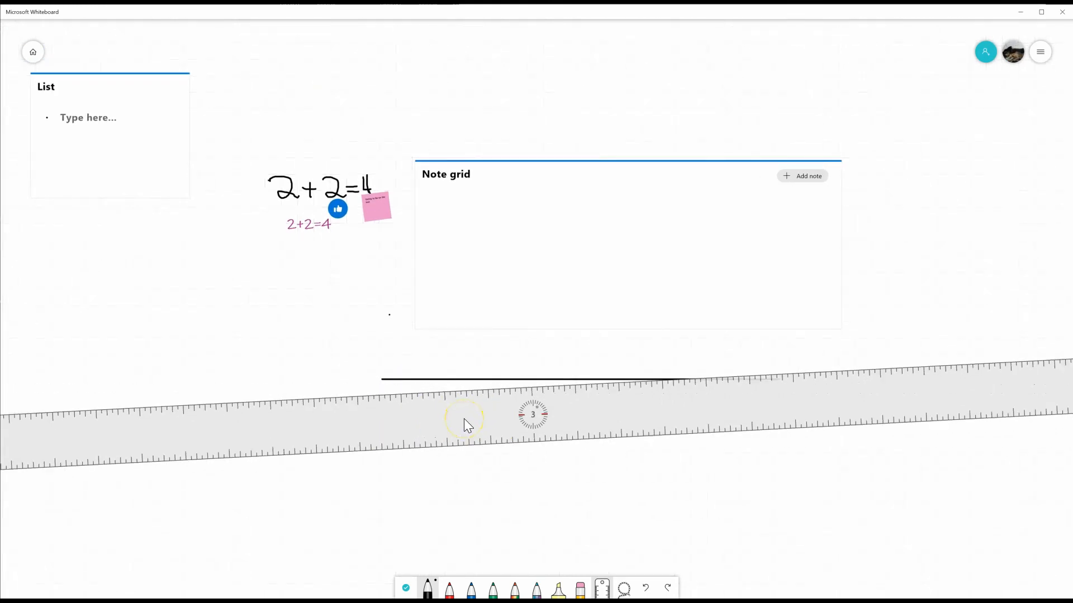
Try rotating the ruler, tilting it to about 48 degrees one way and at least 50 degrees the other
scroll(464, 419, "down", 2)
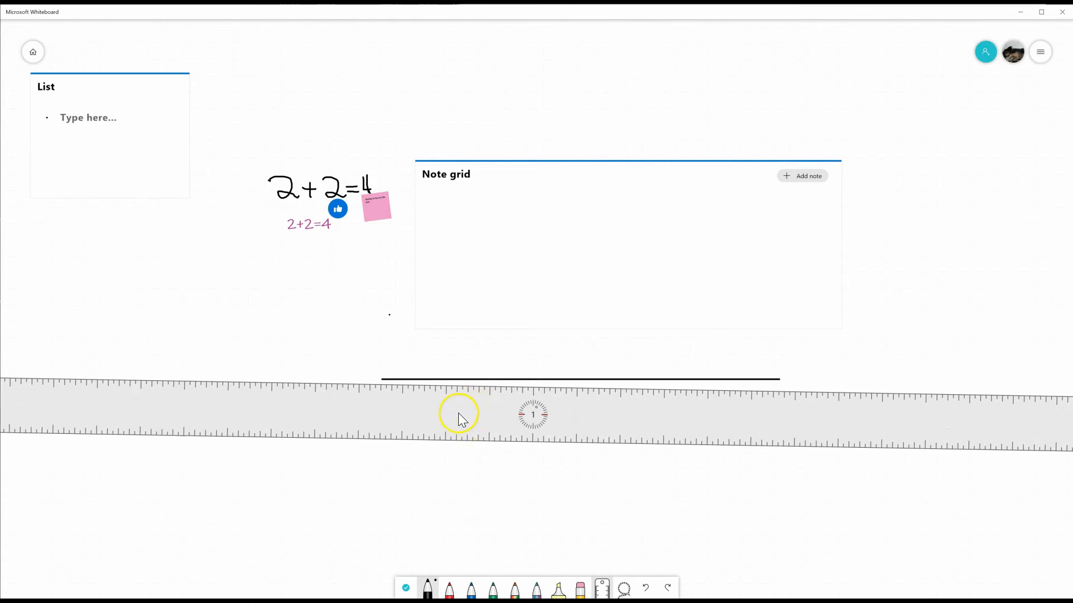
scroll(462, 414, "up", 20)
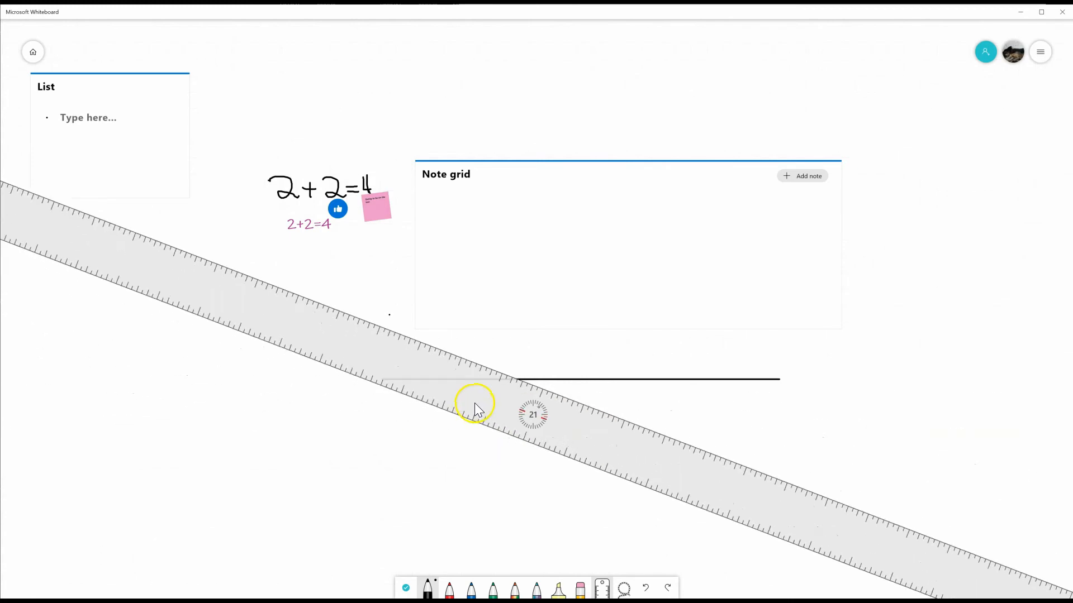
scroll(487, 401, "up", 20)
scroll(487, 401, "up", 8)
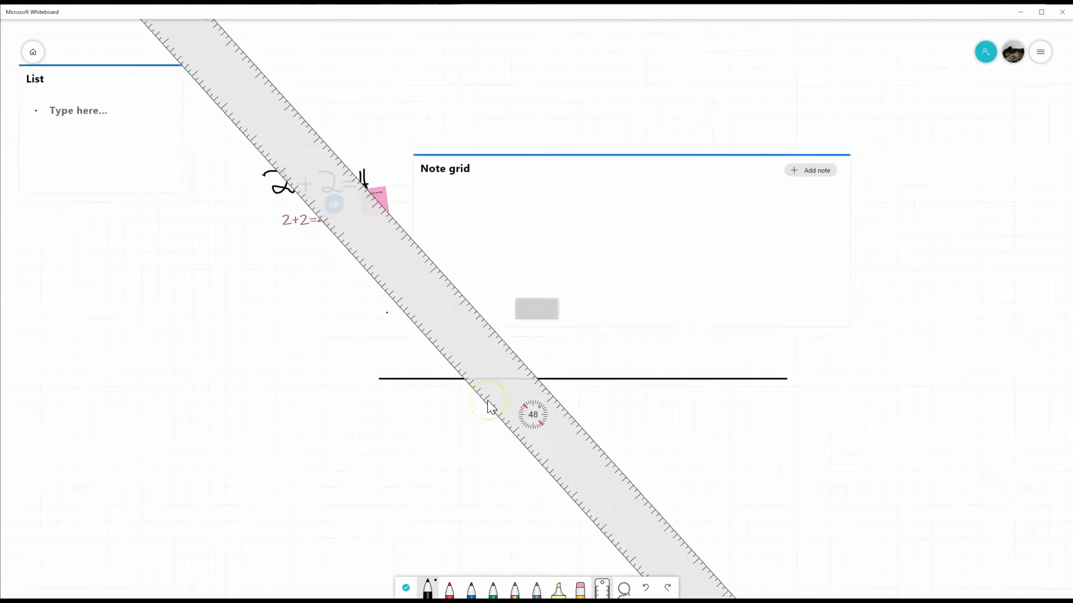
scroll(498, 386, "up", 2)
scroll(499, 386, "down", 20)
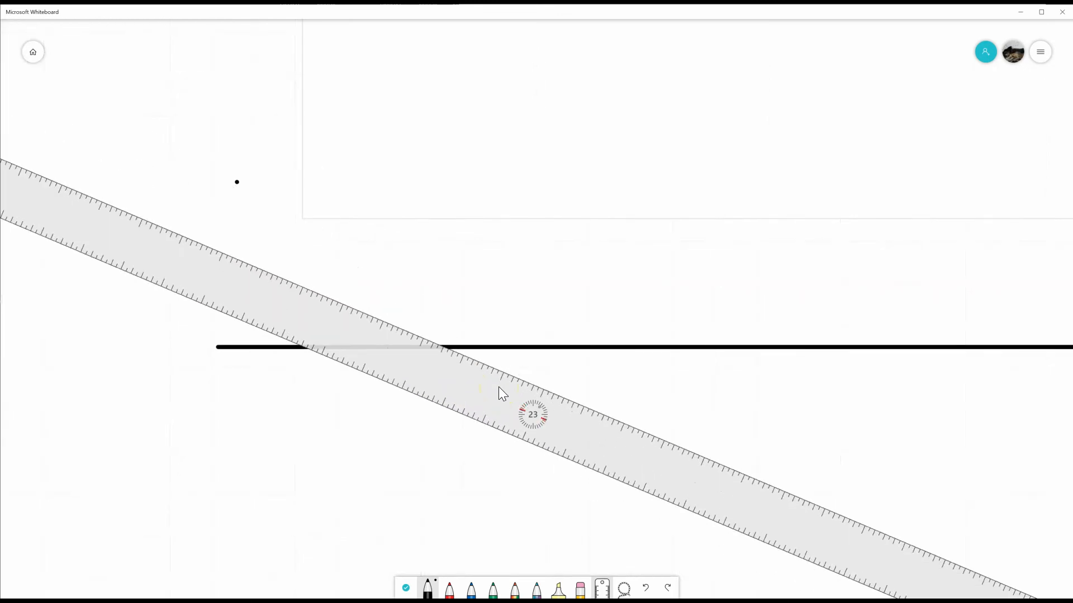
scroll(498, 387, "down", 20)
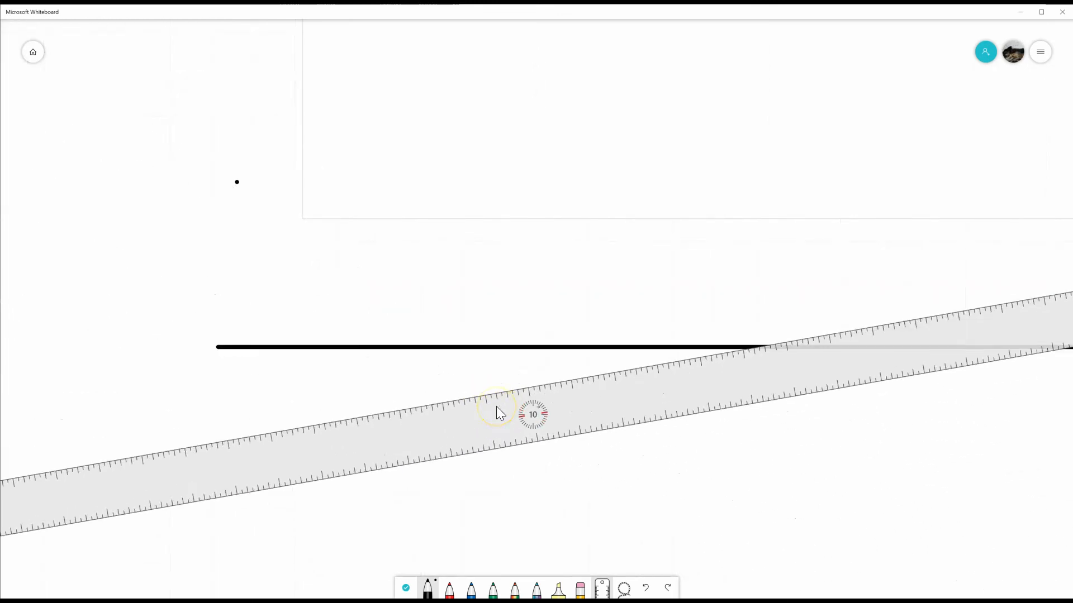
scroll(497, 410, "down", 20)
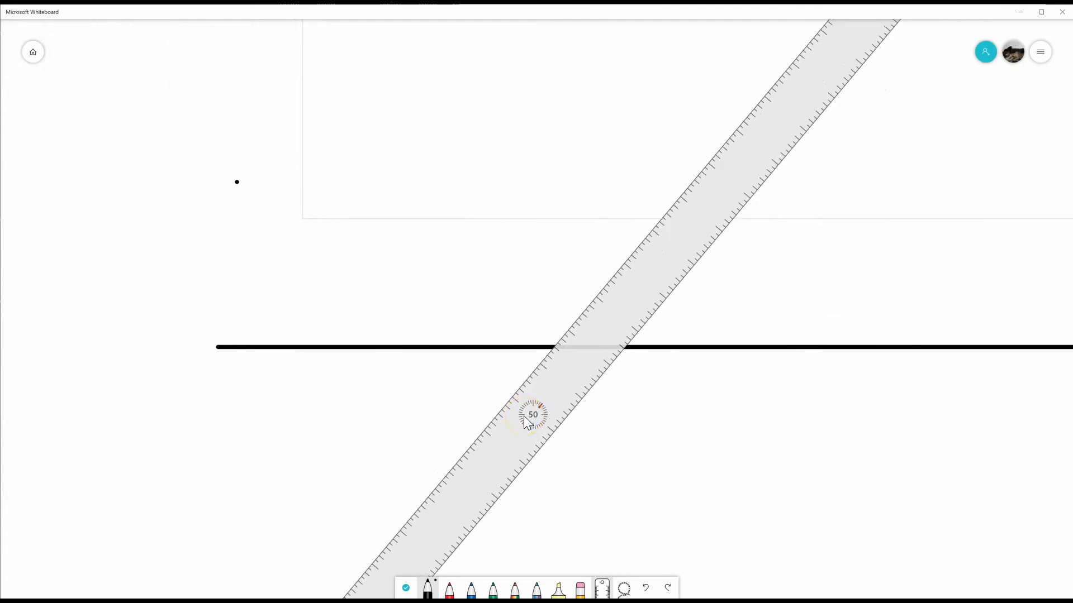
scroll(528, 423, "down", 11)
Set the ruler to 6 degrees and draw a slanted black line along its upper edge up to the horizontal line
scroll(531, 419, "up", 7)
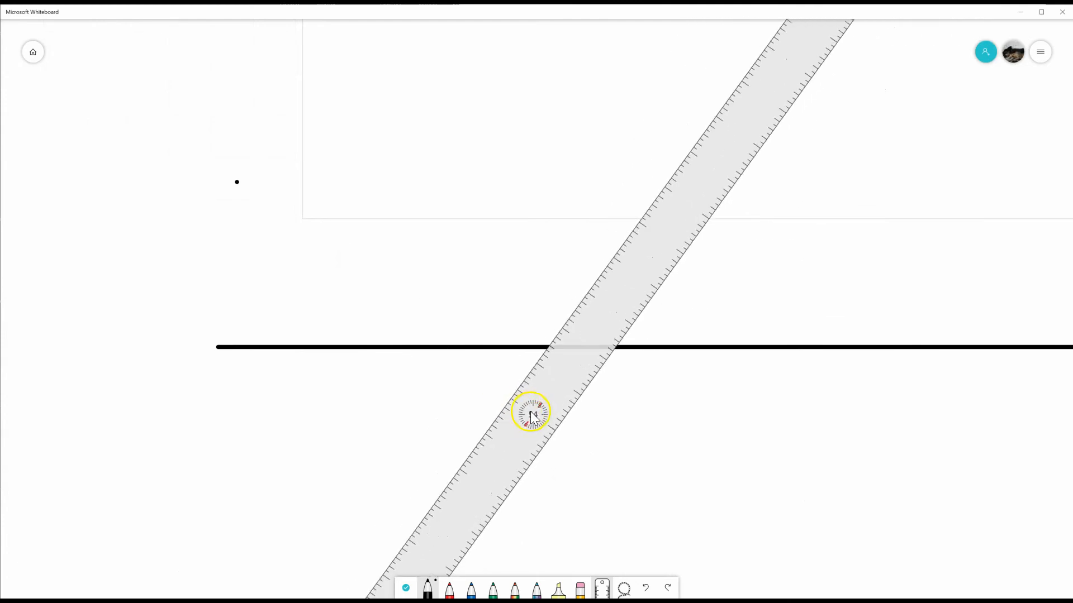
scroll(534, 417, "up", 20)
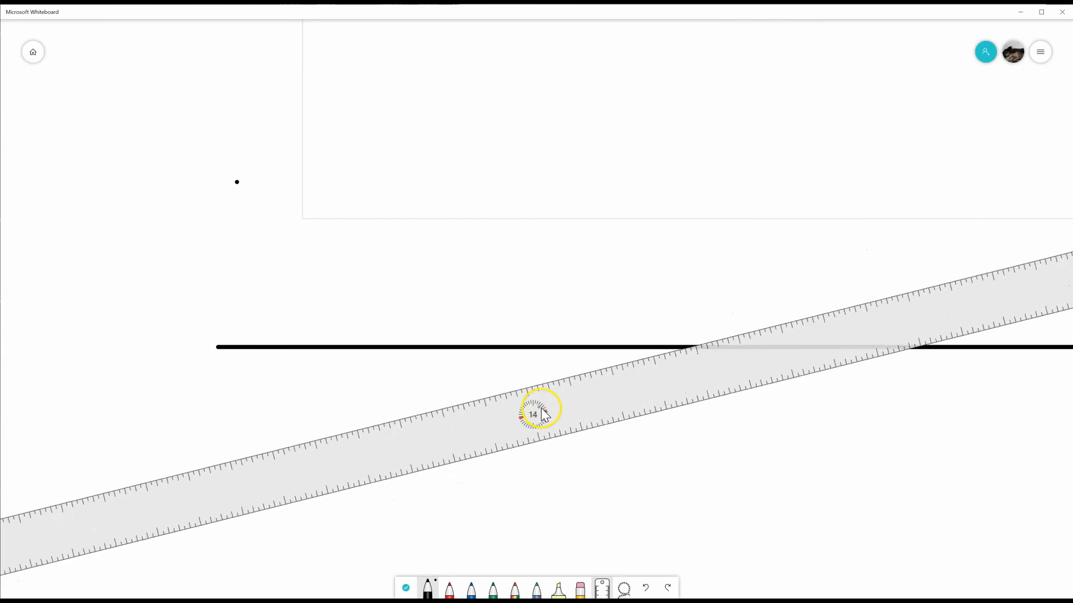
scroll(544, 414, "up", 8)
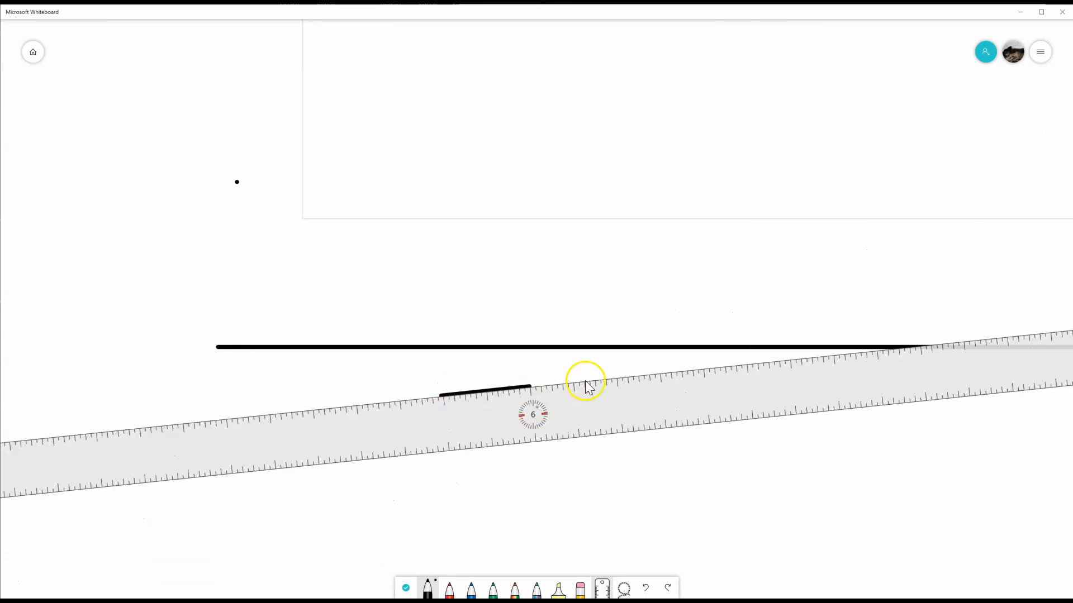
left_click_drag(585, 382, 776, 379)
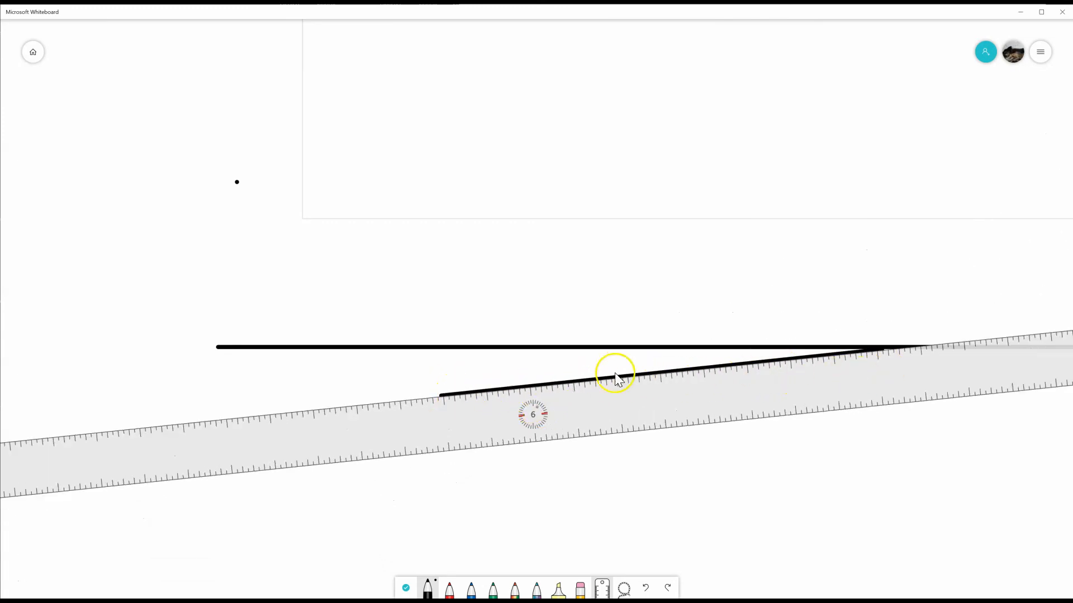
Hide the ruler and draw a freehand circle, square and triangle in black beside the ruled lines
scroll(639, 438, "down", 5)
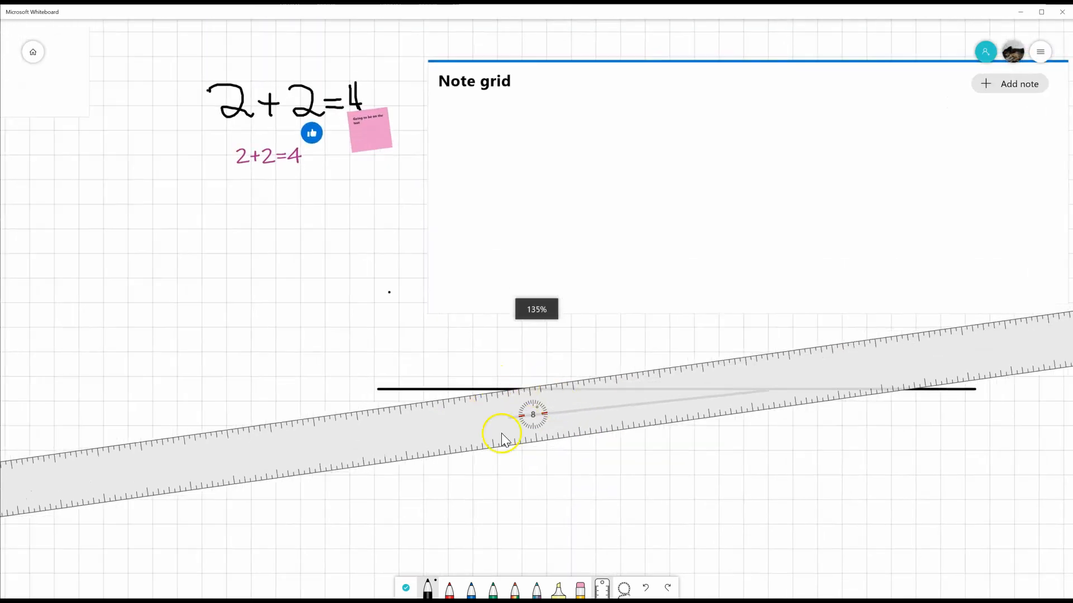
left_click(436, 594)
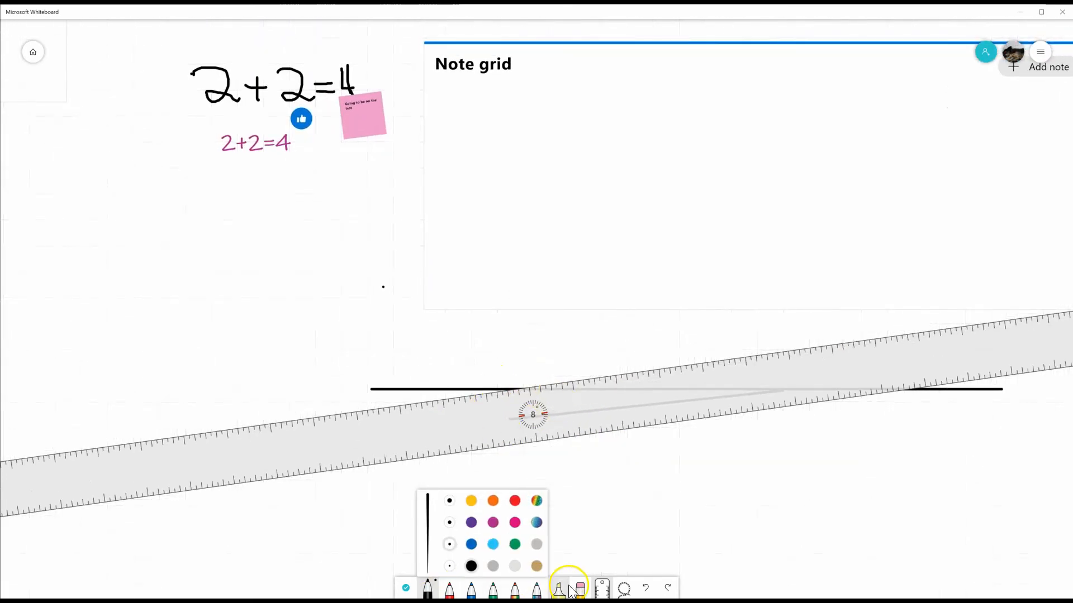
left_click(601, 590)
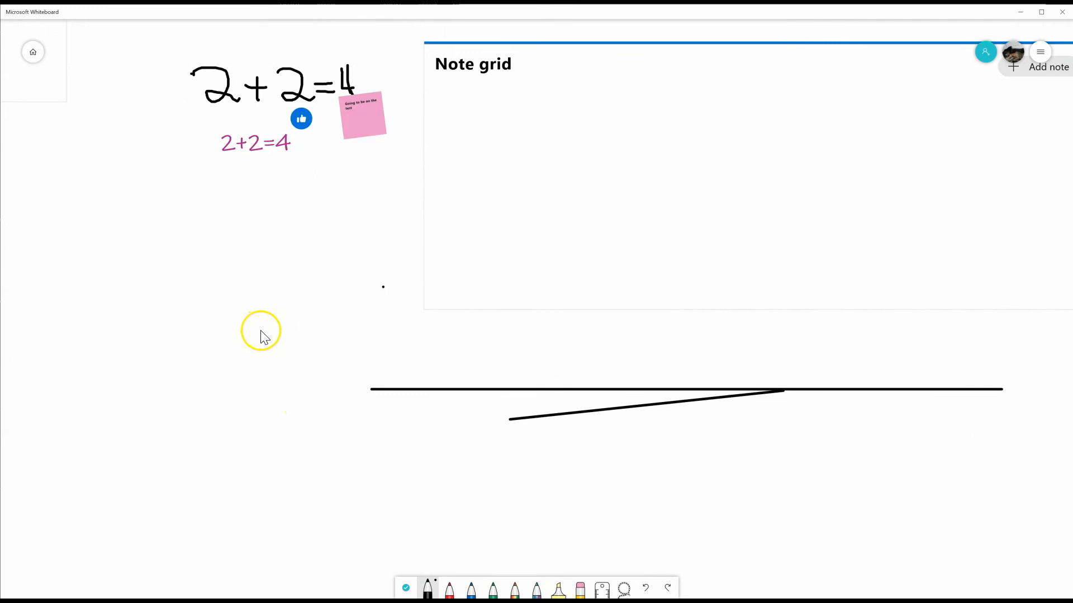
mouse_move(241, 335)
left_mouse_down()
mouse_move(201, 342)
mouse_move(246, 407)
mouse_move(239, 346)
left_mouse_up()
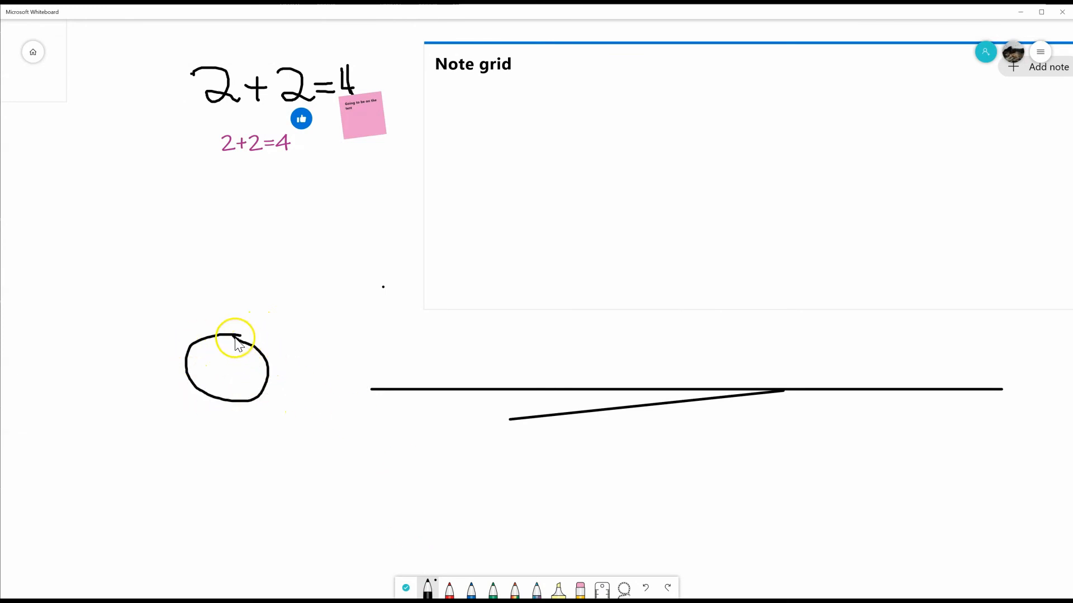
mouse_move(276, 283)
left_mouse_down()
mouse_move(274, 337)
mouse_move(327, 302)
mouse_move(276, 282)
left_mouse_up()
mouse_move(359, 333)
left_mouse_down()
mouse_move(384, 307)
mouse_move(419, 301)
mouse_move(400, 333)
mouse_move(359, 339)
left_mouse_up()
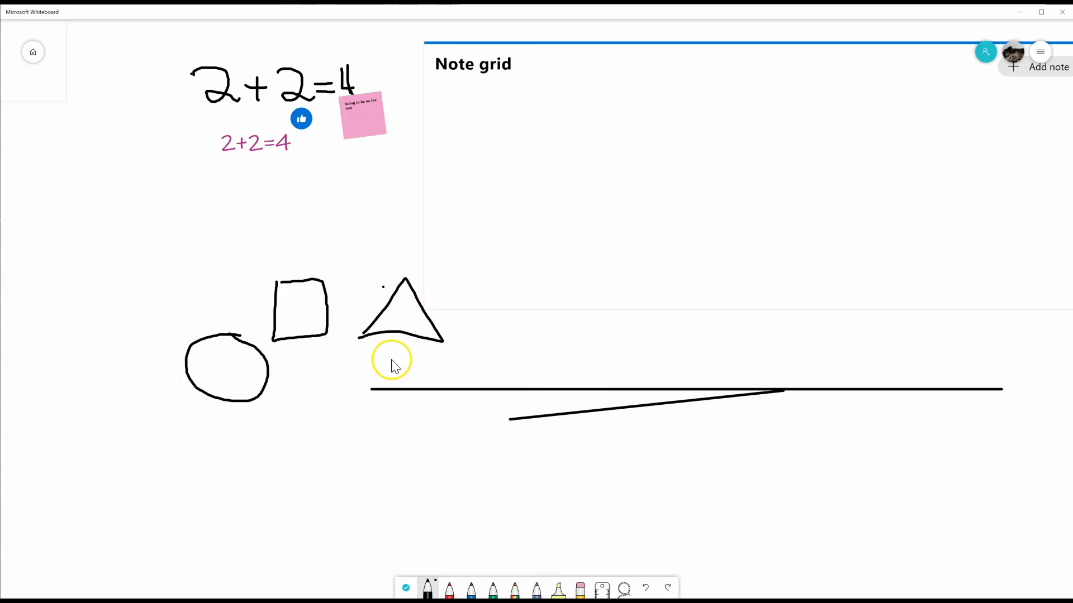
Turn on Ink to shape and draw two four-sided shapes, a tapered one and a square, below the long horizontal line
left_click(1042, 55)
left_click(955, 103)
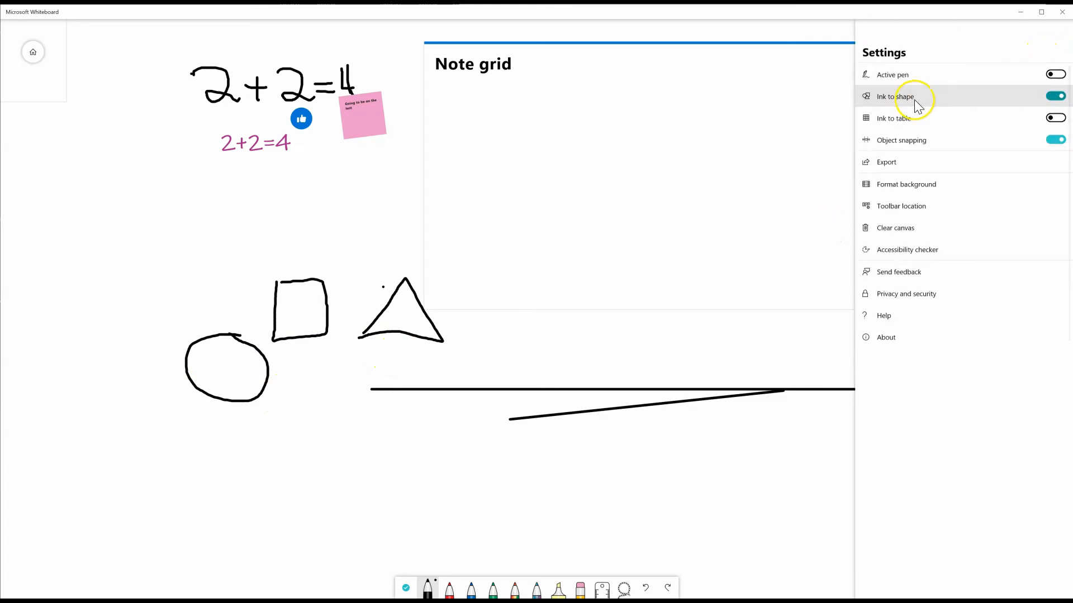
left_click(358, 430)
mouse_move(388, 421)
left_mouse_down()
mouse_move(379, 484)
mouse_move(424, 439)
mouse_move(392, 422)
left_mouse_up()
mouse_move(468, 437)
left_mouse_down()
mouse_move(469, 454)
mouse_move(542, 497)
mouse_move(476, 433)
mouse_move(471, 443)
left_mouse_up()
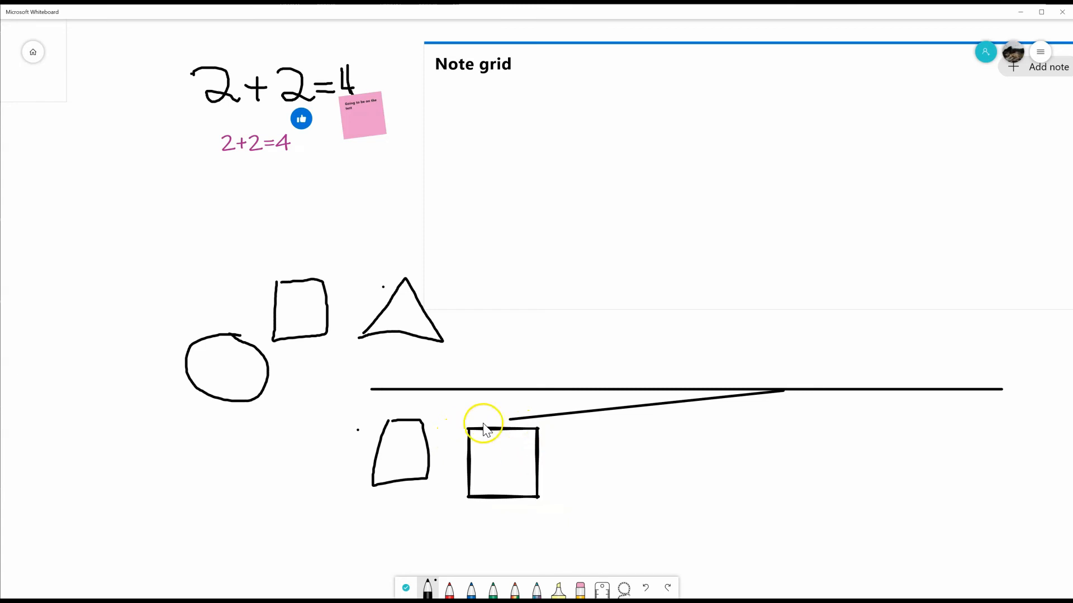
Draw an ellipse, a triangle, an octagon, a small circle and a parallelogram in a row beside the square
mouse_move(611, 430)
left_mouse_down()
mouse_move(568, 471)
mouse_move(618, 455)
mouse_move(591, 438)
mouse_move(609, 431)
left_mouse_up()
mouse_move(682, 501)
left_mouse_down()
mouse_move(730, 434)
mouse_move(766, 503)
mouse_move(680, 510)
left_mouse_up()
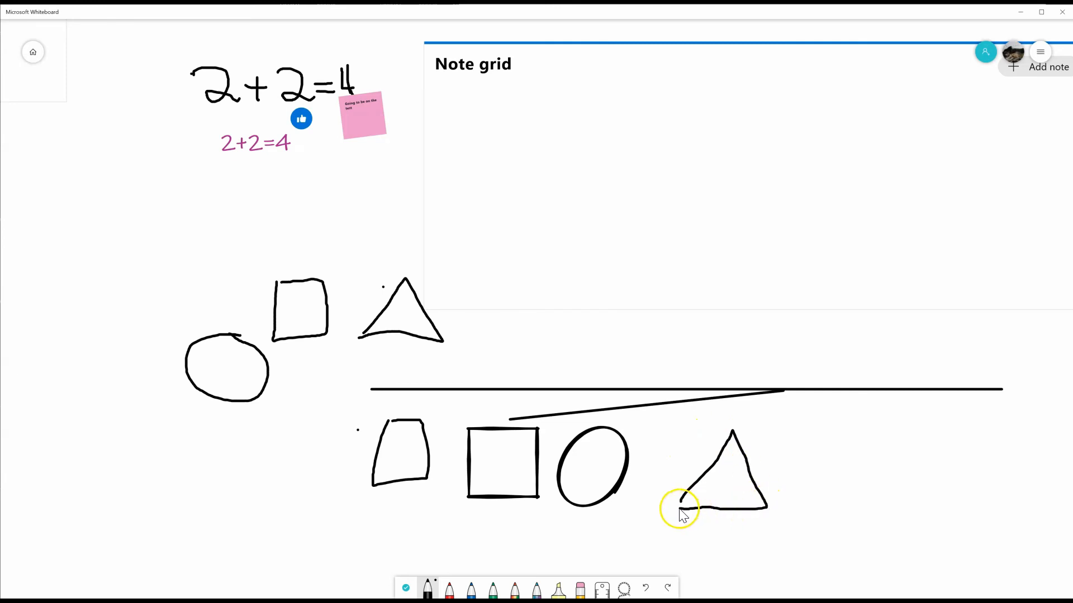
mouse_move(787, 466)
left_mouse_down()
mouse_move(802, 431)
mouse_move(885, 455)
left_mouse_up()
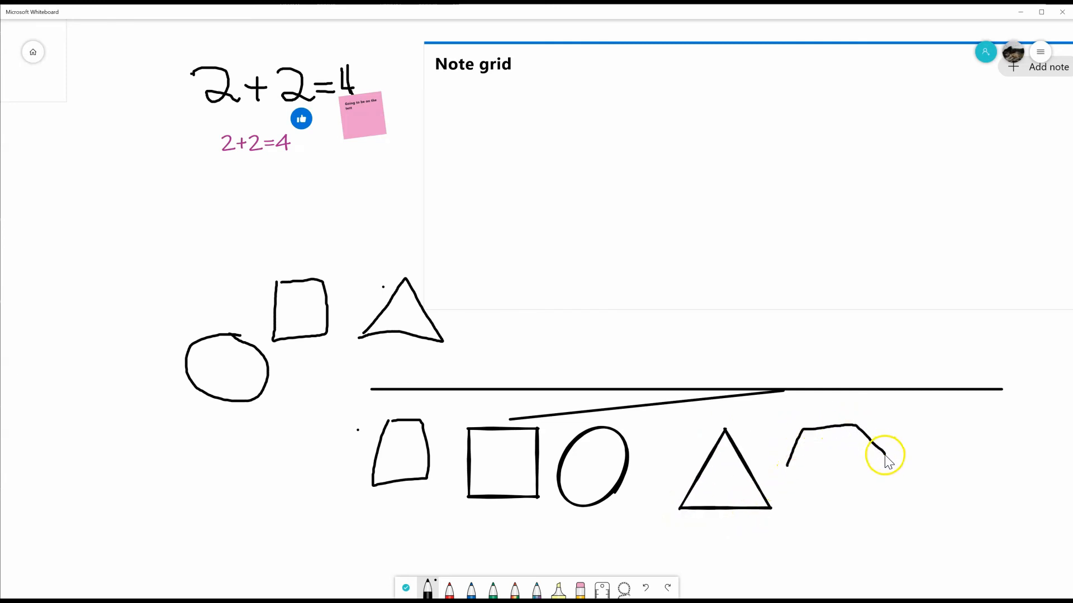
left_click_drag(862, 520, 824, 524)
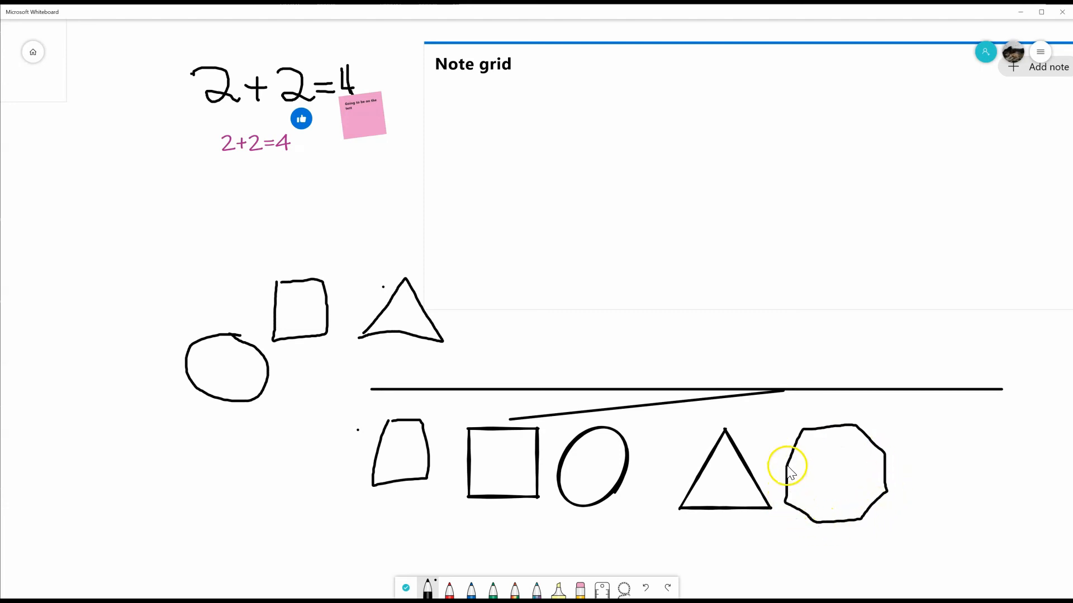
mouse_move(923, 427)
left_mouse_down()
mouse_move(910, 474)
mouse_move(919, 424)
mouse_move(946, 464)
mouse_move(997, 462)
mouse_move(987, 431)
mouse_move(958, 438)
left_mouse_up()
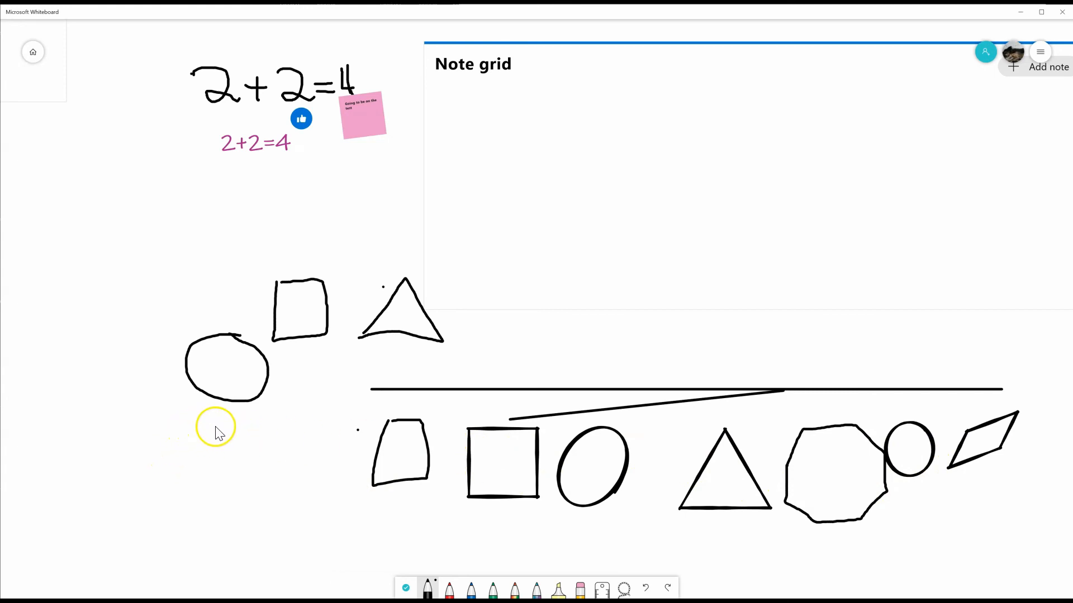
Draw a slanted line and a cross of two strokes below the freehand circle
left_click_drag(226, 417, 203, 525)
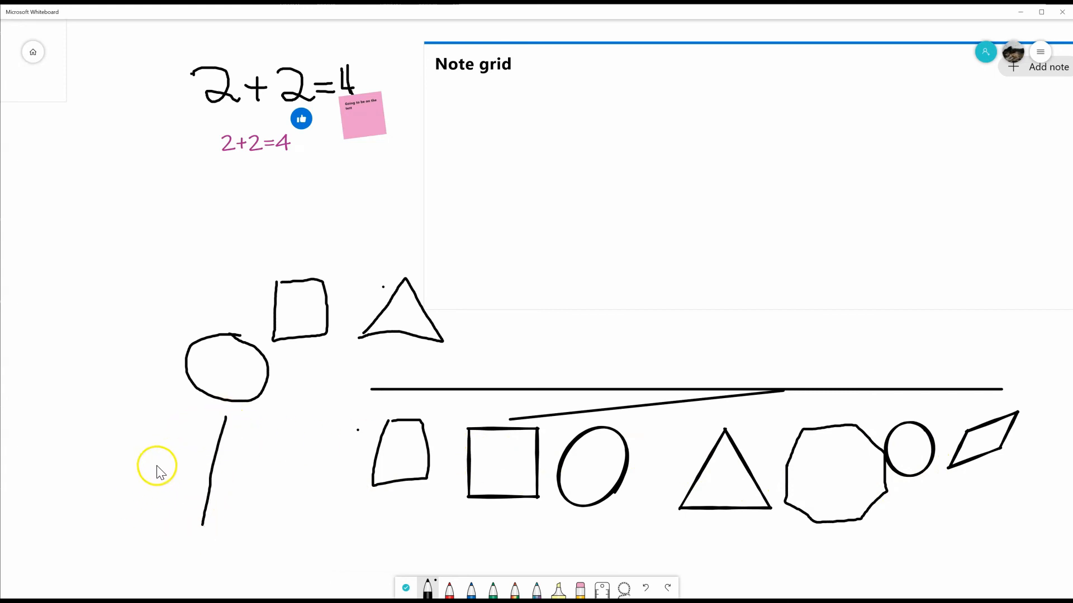
left_click_drag(136, 429, 142, 518)
left_click_drag(109, 472, 191, 469)
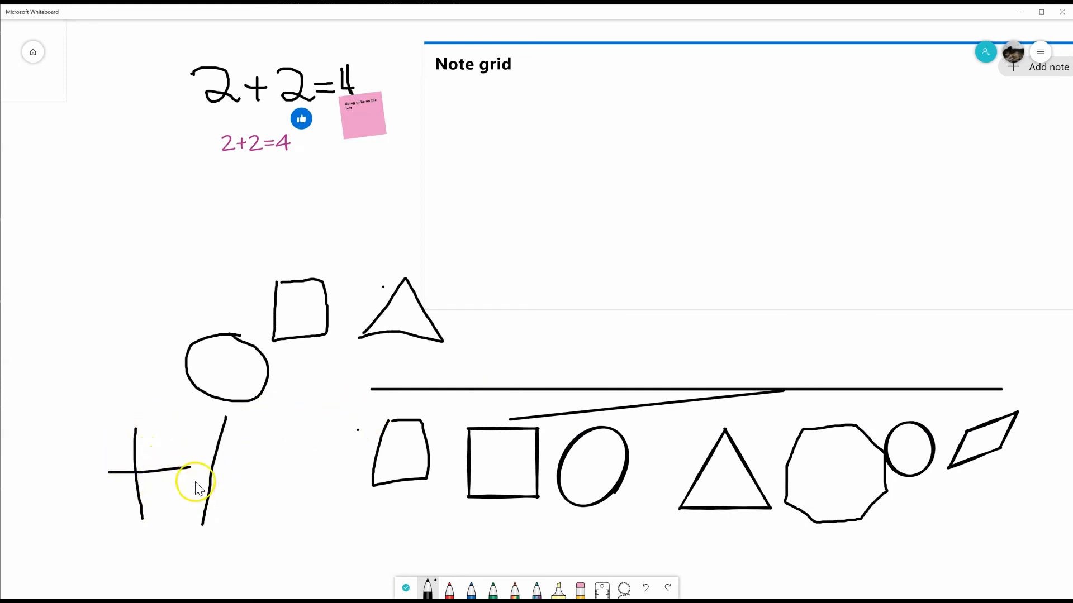
Lasso everything on the board, including the list and note grid, and delete the selection
scroll(586, 491, "down", 3)
scroll(586, 492, "down", 2)
left_click(624, 588)
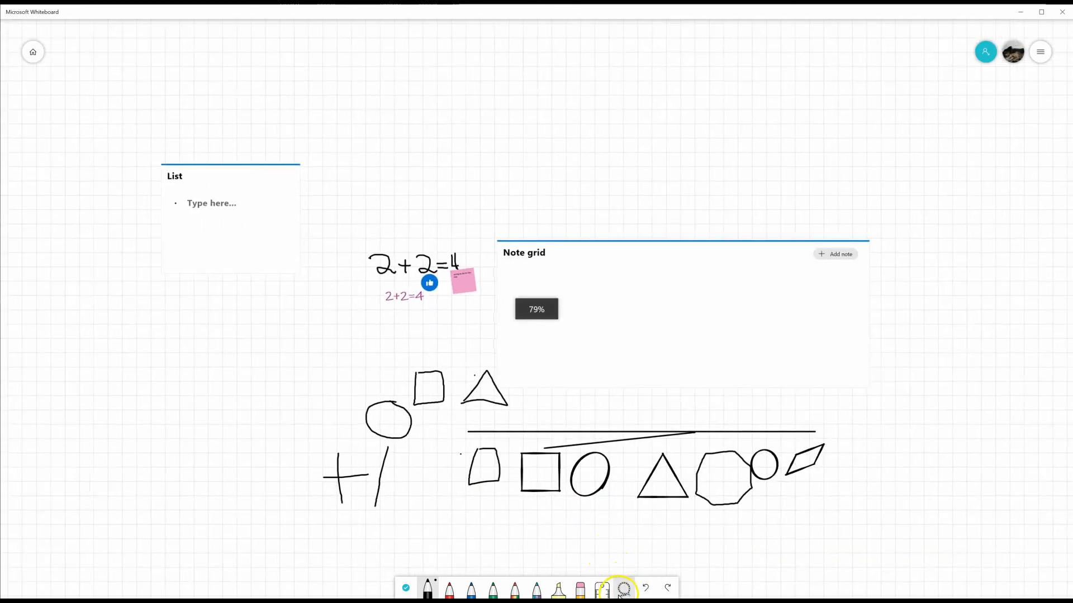
mouse_move(101, 128)
left_mouse_down()
mouse_move(352, 321)
mouse_move(771, 462)
mouse_move(916, 536)
left_mouse_up()
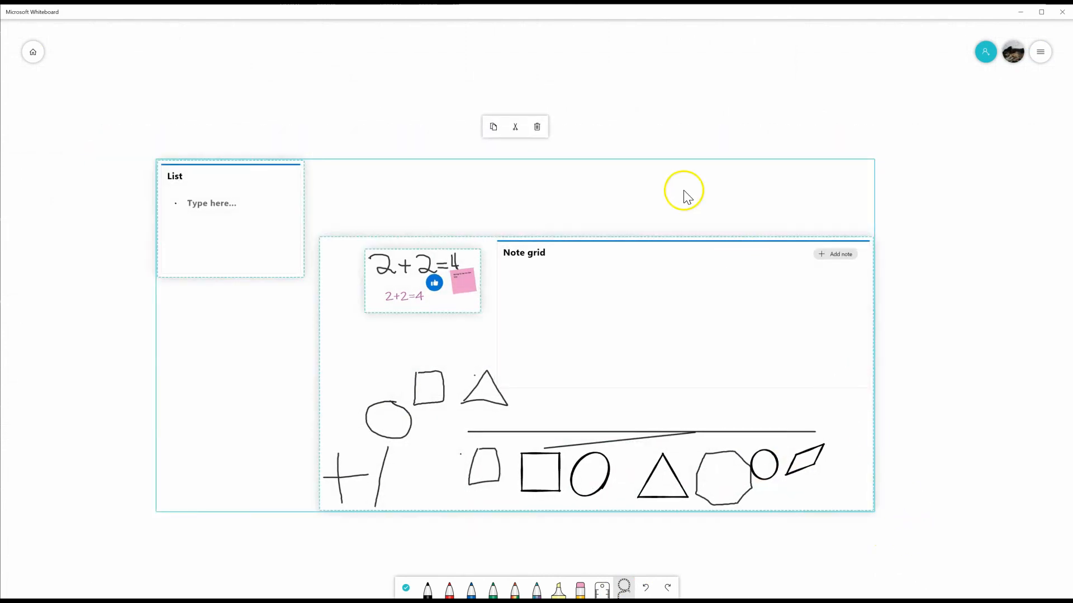
left_click(537, 127)
Show the eraser's Clear canvas option, then undo the deletion of the board's content
scroll(611, 477, "up", 5)
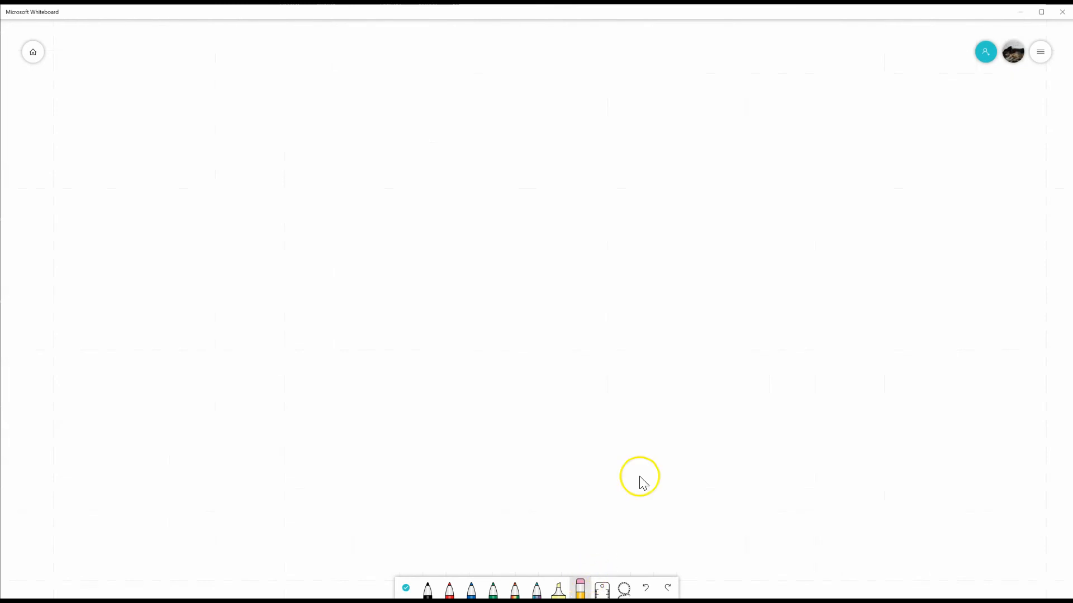
left_click(579, 592)
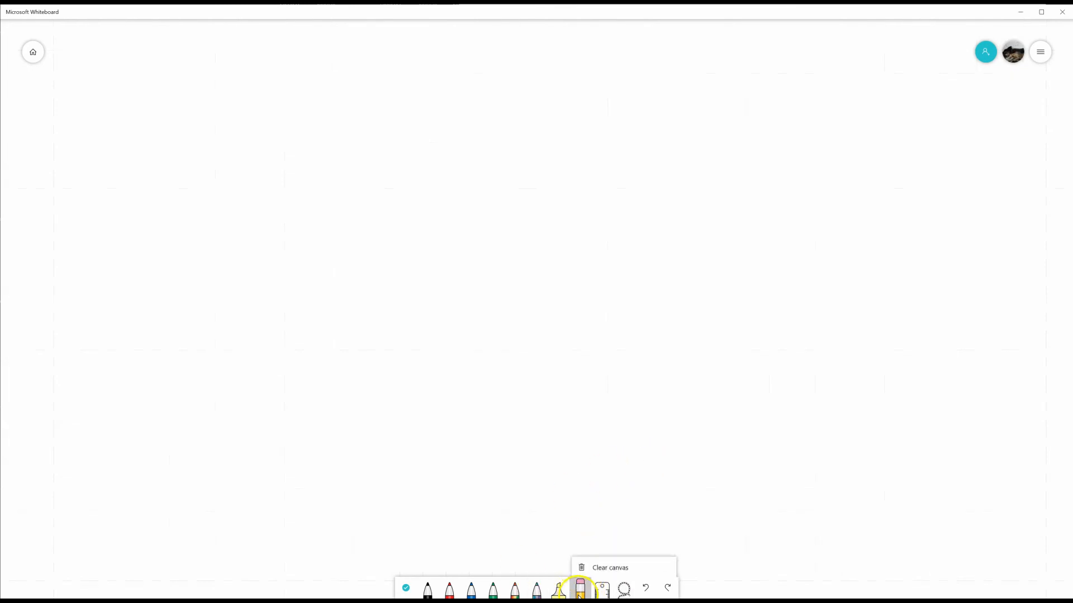
left_click(646, 588)
Lasso the 2+2=4 equations, pink sticky note, freehand square and triangle, and move them up and away from the note grid
left_click(624, 590)
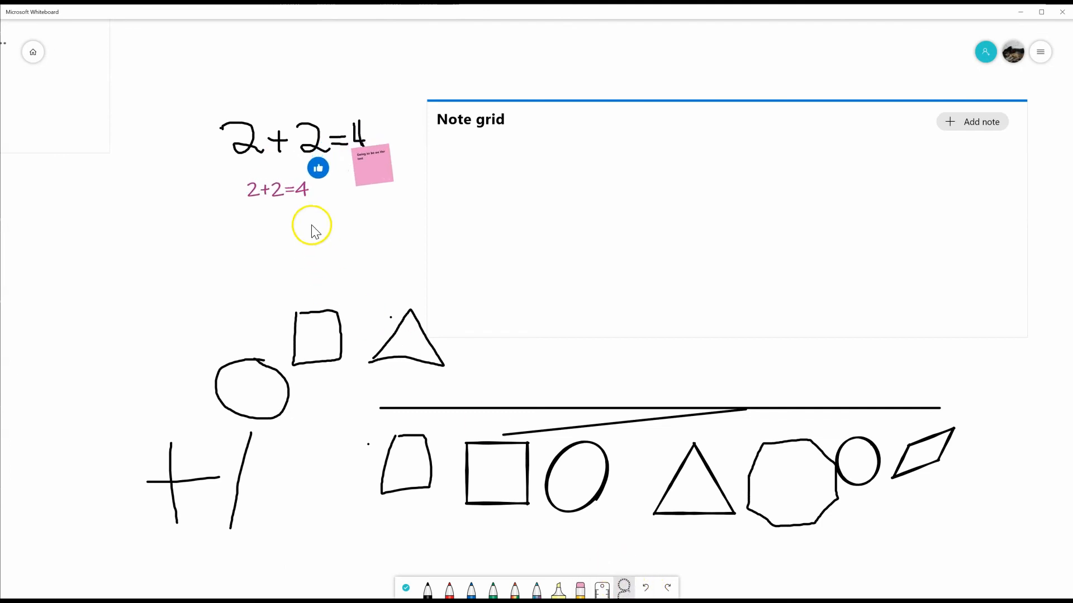
mouse_move(181, 87)
left_mouse_down()
mouse_move(637, 349)
mouse_move(653, 280)
mouse_move(510, 112)
left_mouse_up()
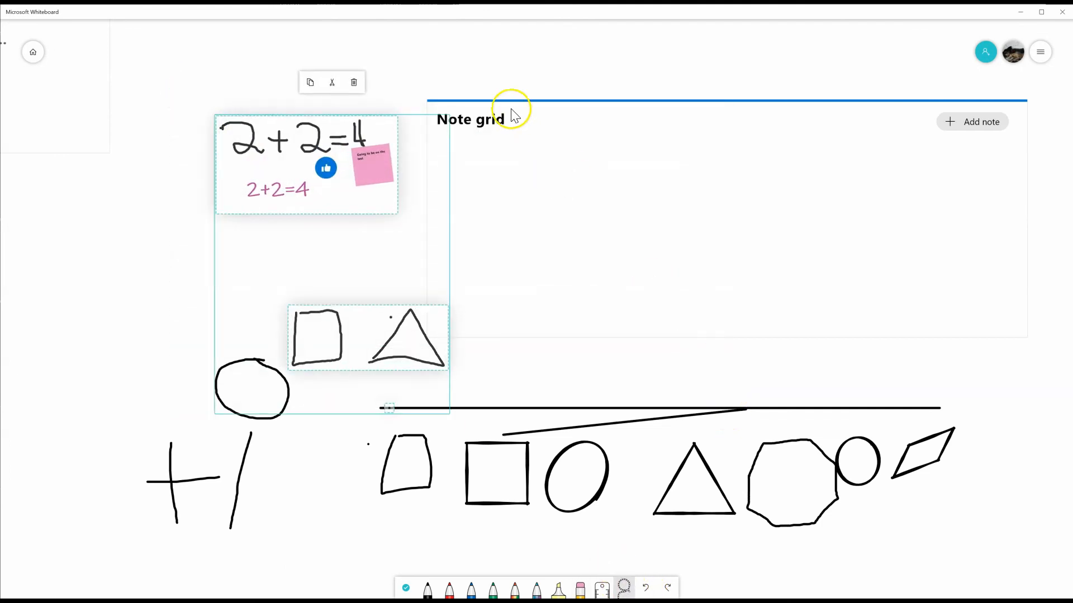
mouse_move(393, 121)
left_mouse_down()
mouse_move(454, 79)
mouse_move(649, 88)
mouse_move(551, 67)
left_mouse_up()
left_click_drag(479, 54, 258, 102)
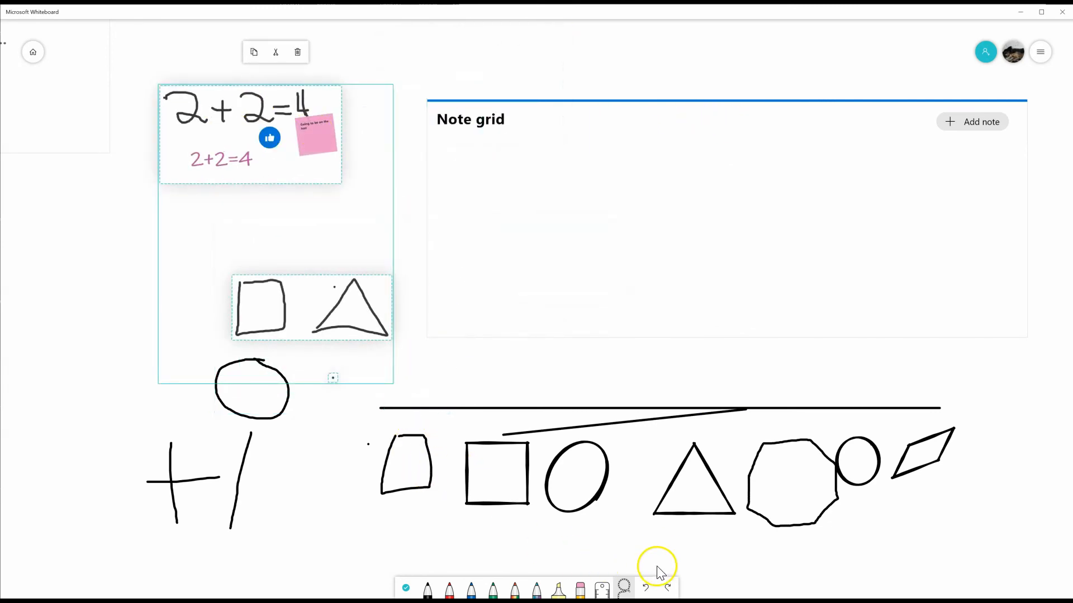
Lasso the list, equations, note grid and all drawn shapes together and delete them to empty the board
scroll(702, 441, "down", 3)
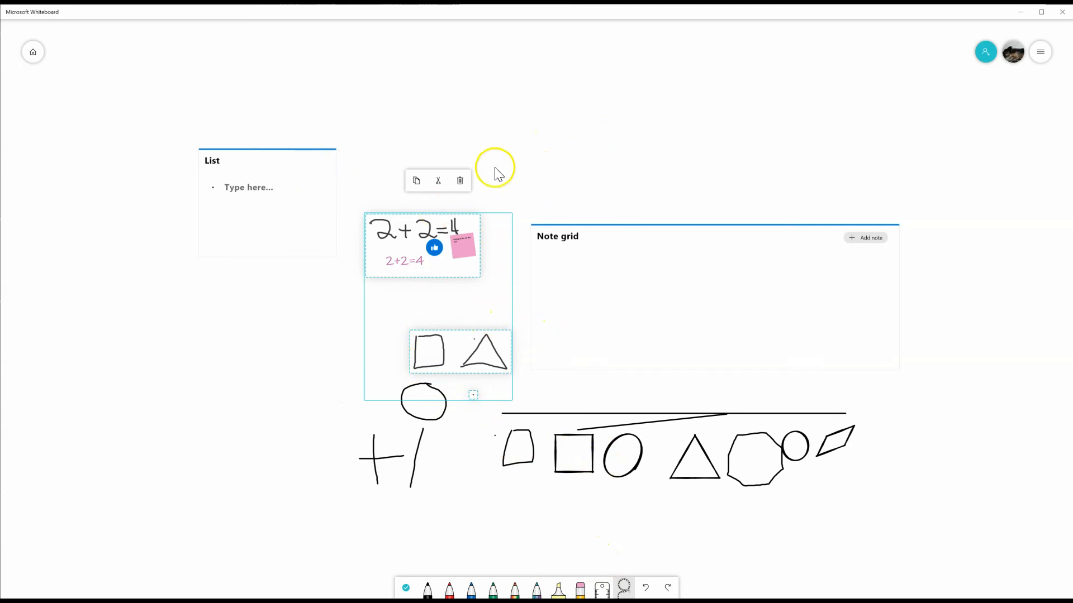
mouse_move(156, 95)
left_mouse_down()
mouse_move(438, 292)
mouse_move(884, 507)
mouse_move(924, 515)
left_mouse_up()
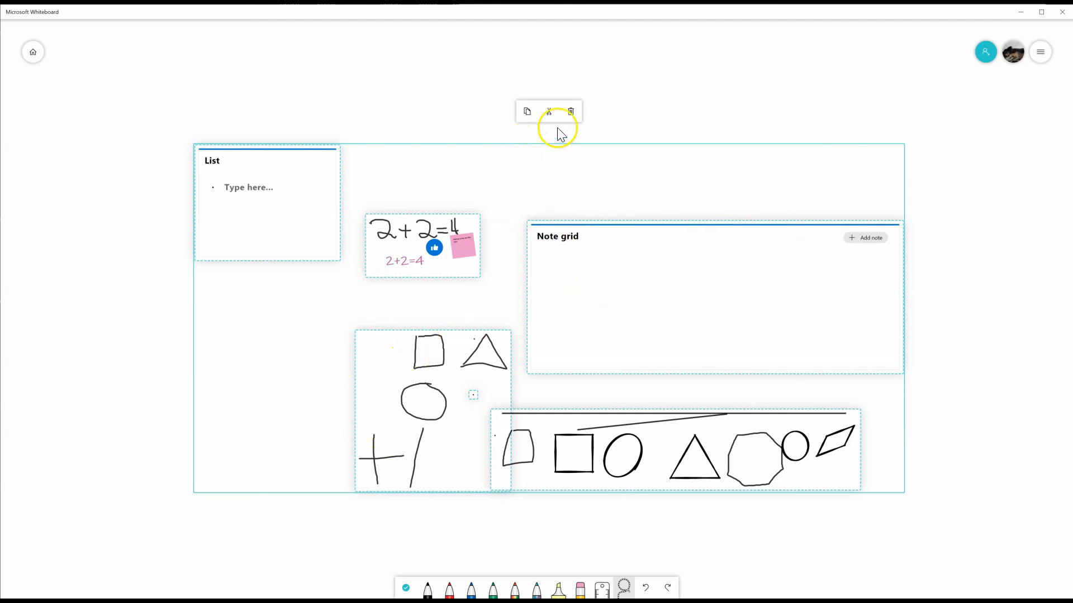
left_click(571, 111)
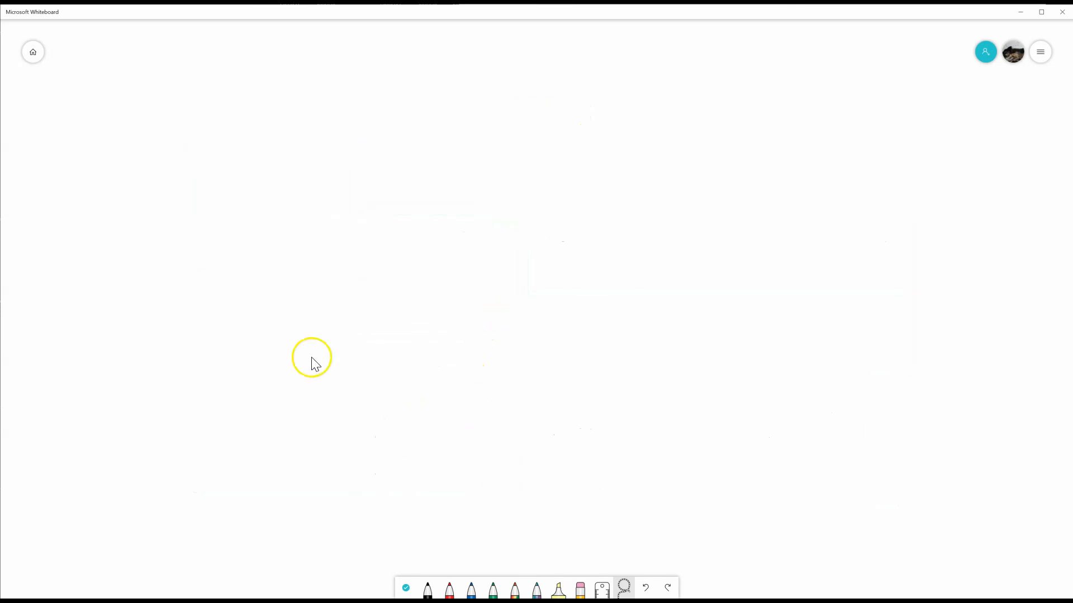